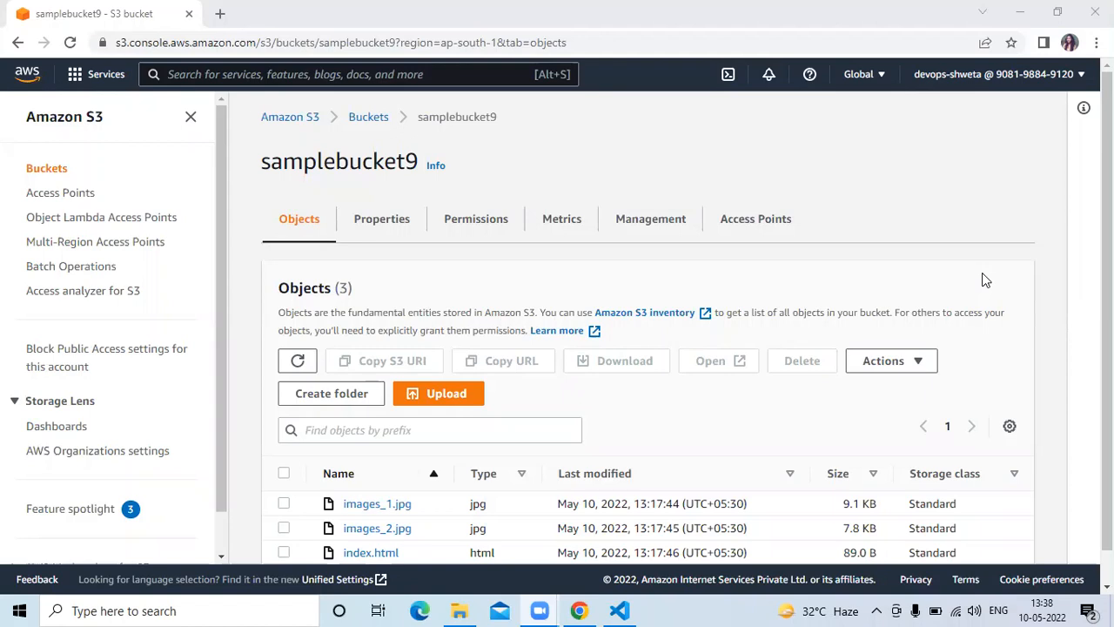
Open samplebucket9's static website endpoint from the bucket properties to view the hosted page.
scroll(819, 309, down, 1)
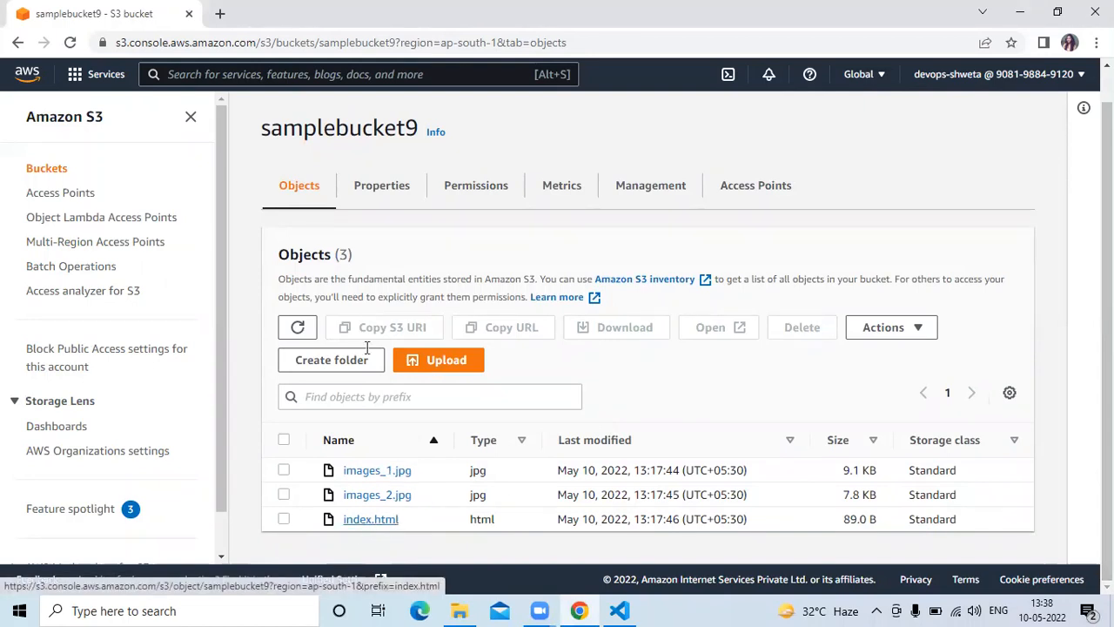
click(372, 194)
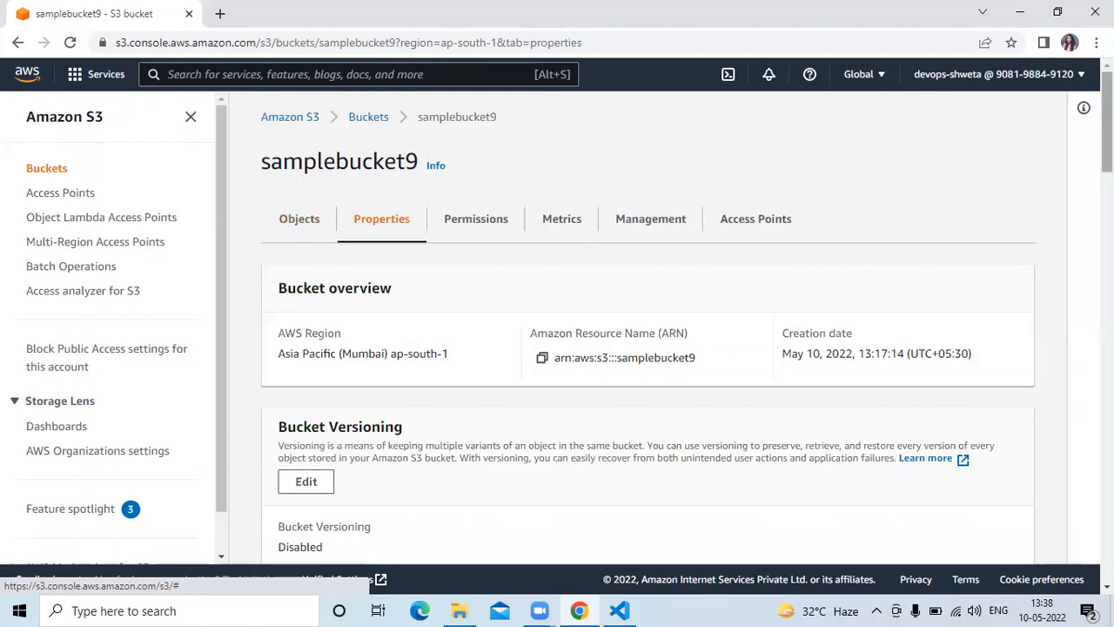
scroll(649, 330, down, 15)
scroll(510, 475, down, 6)
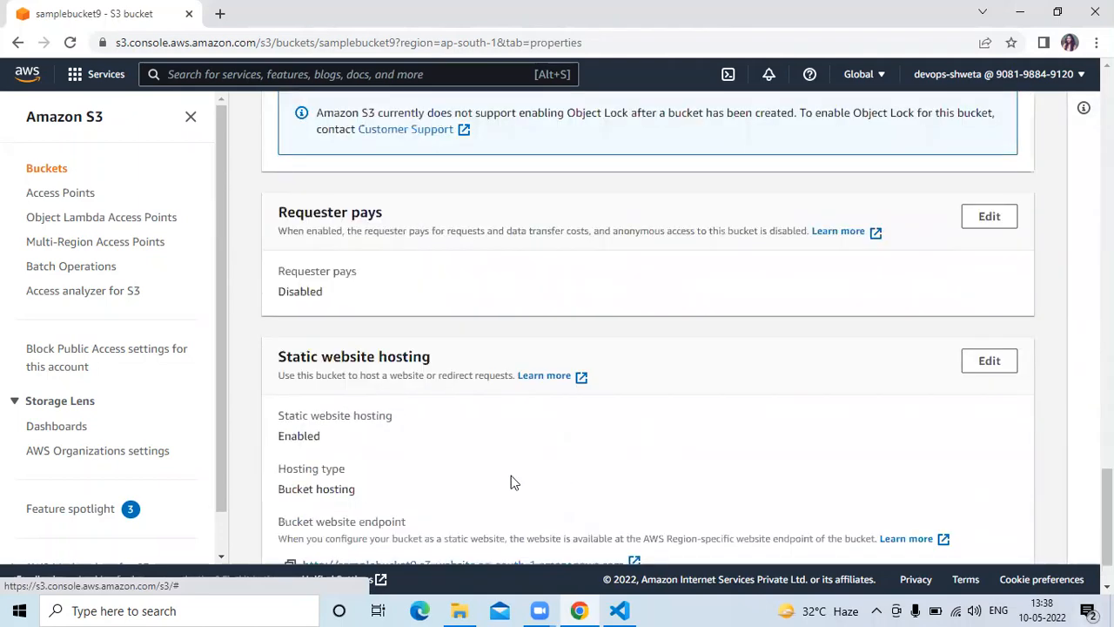
scroll(511, 475, down, 2)
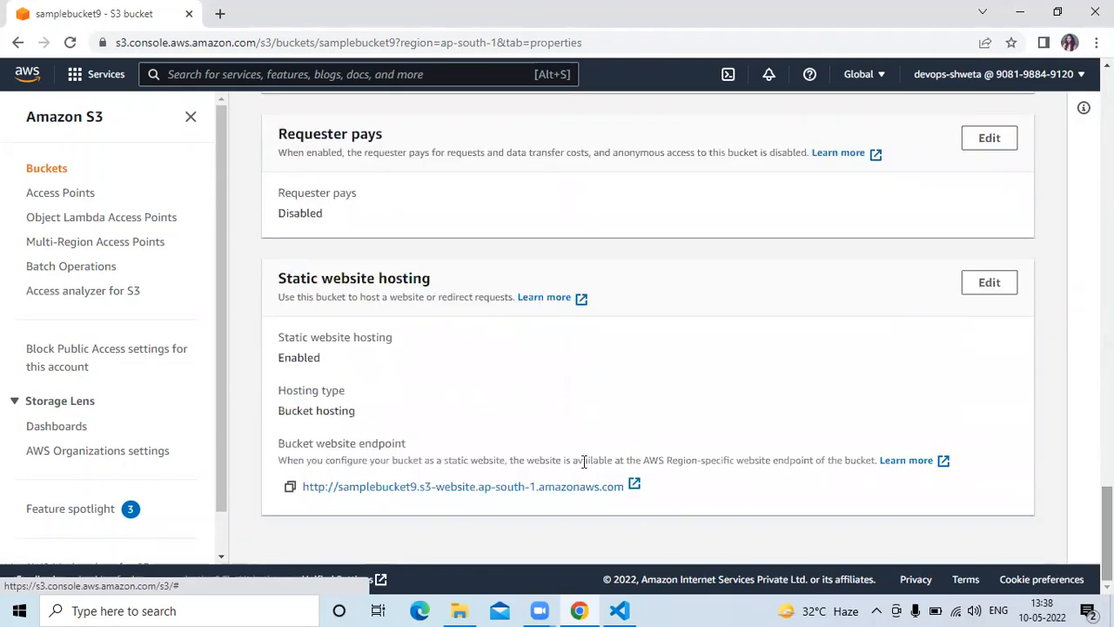
click(415, 488)
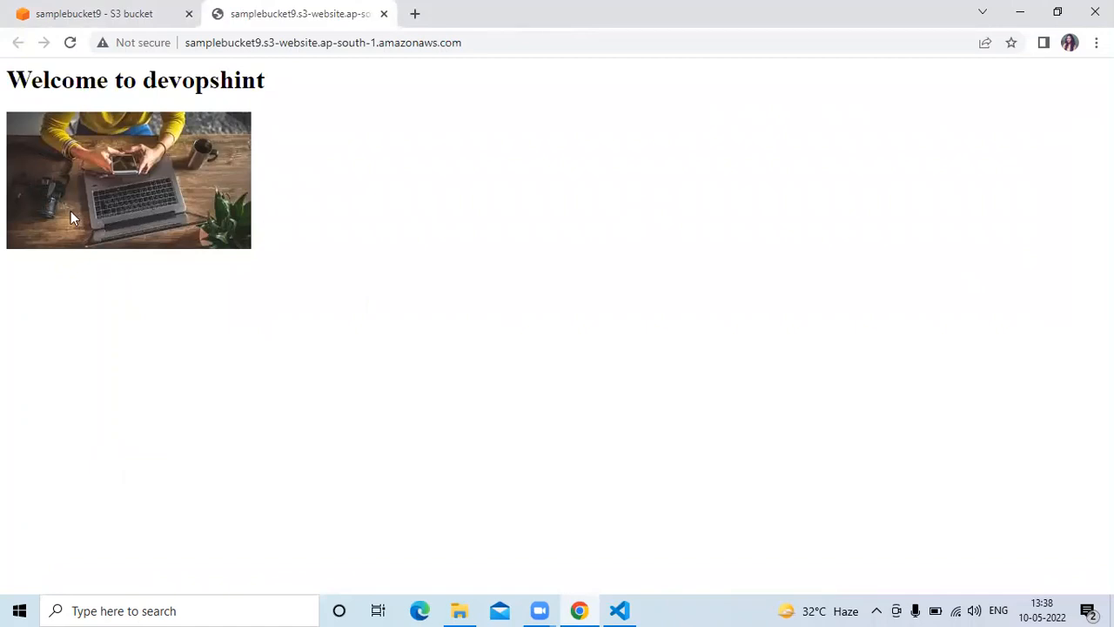
Return to samplebucket9 in the S3 console and view its object list.
click(44, 13)
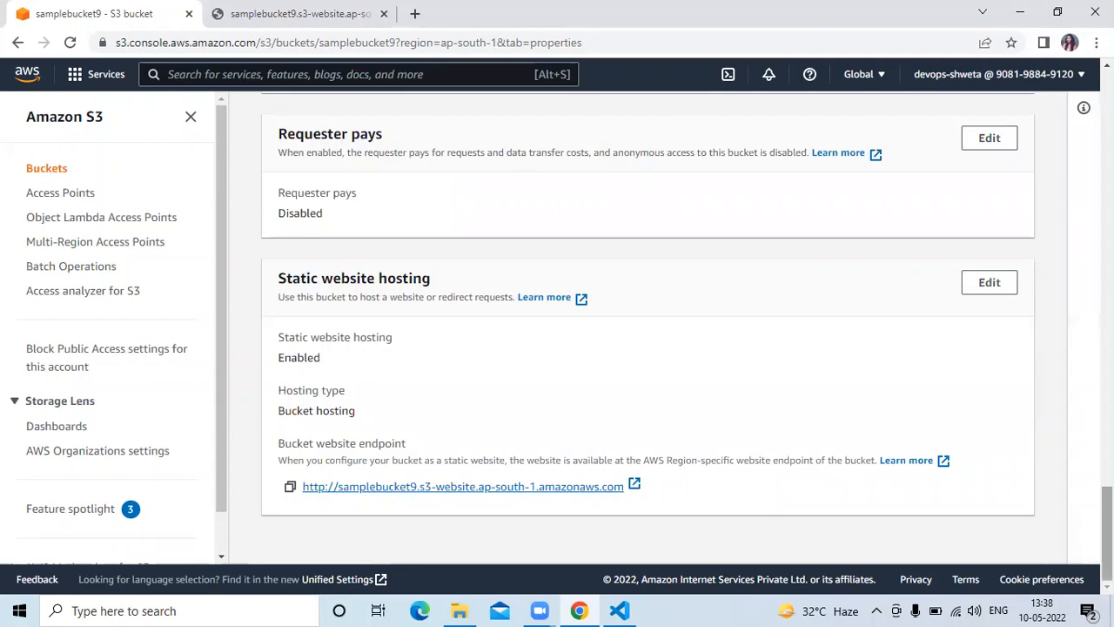
drag(1106, 522, 1106, 104)
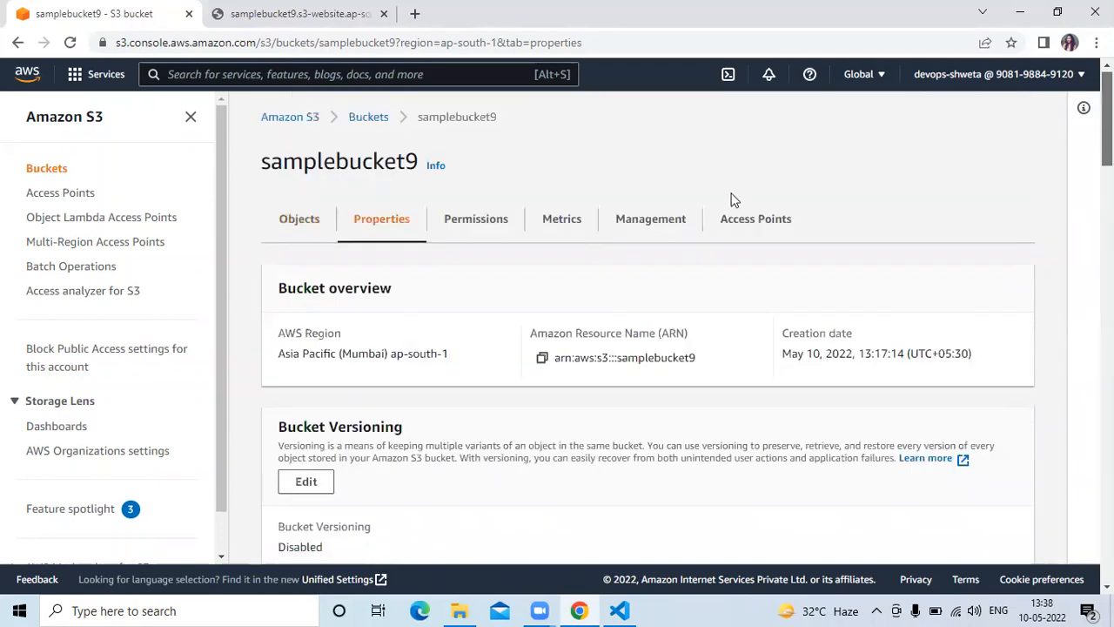
click(298, 219)
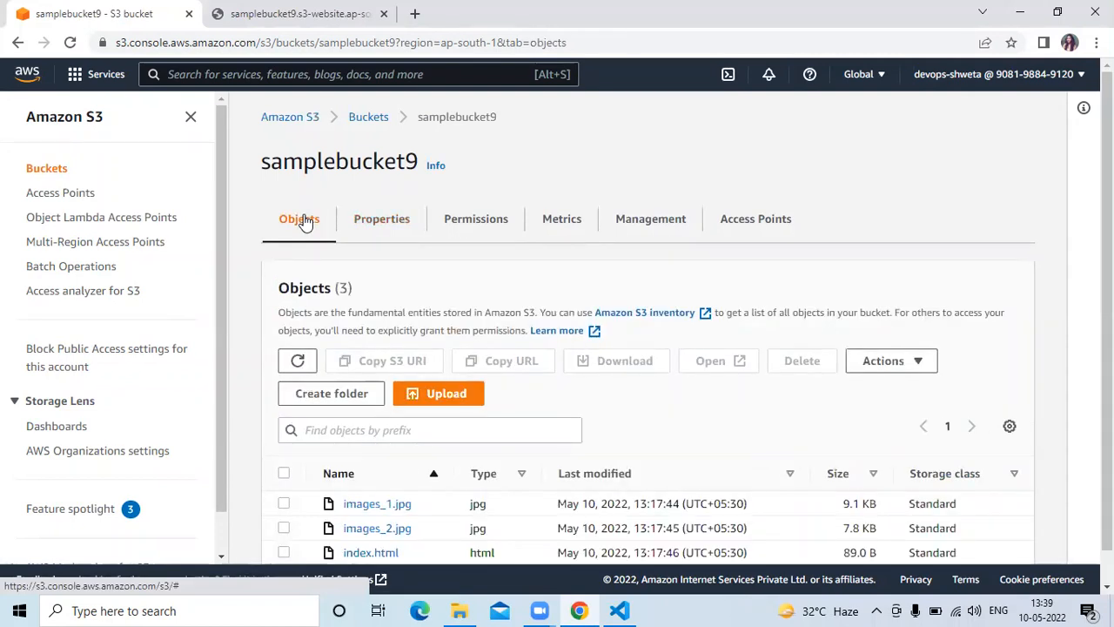
Enable Bucket Versioning in samplebucket9's properties, save the change and return to the bucket's object list.
click(387, 228)
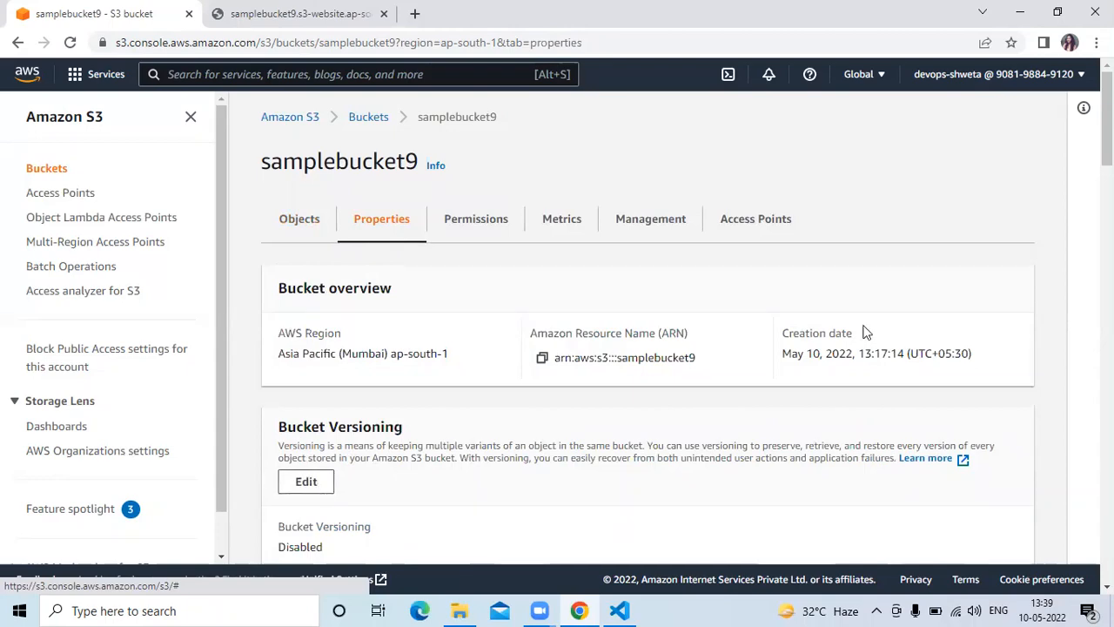
scroll(522, 348, down, 2)
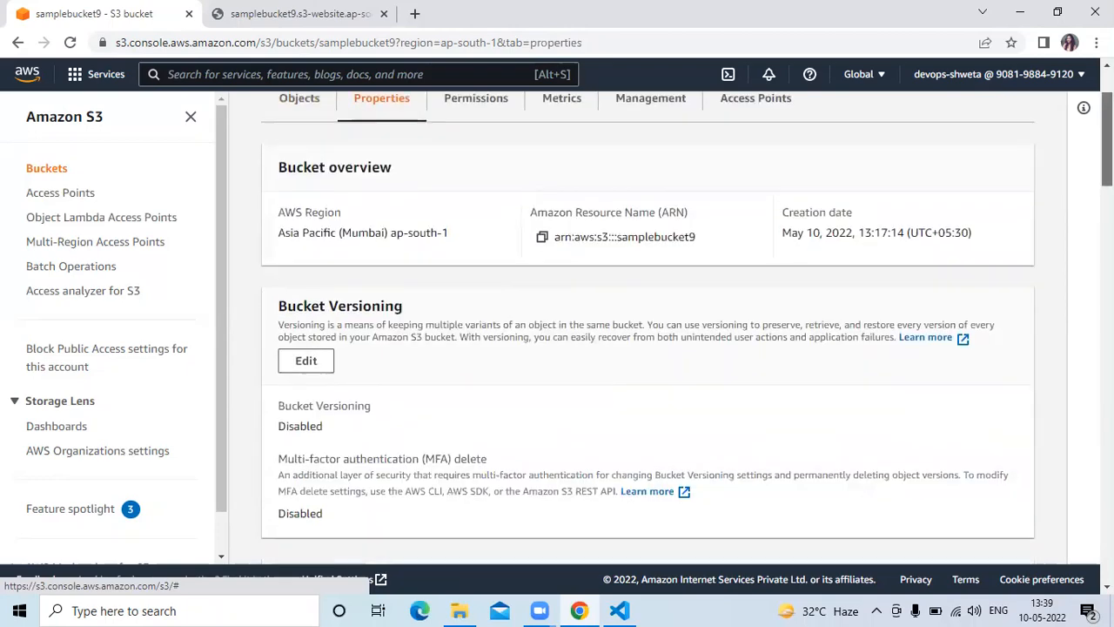
click(299, 363)
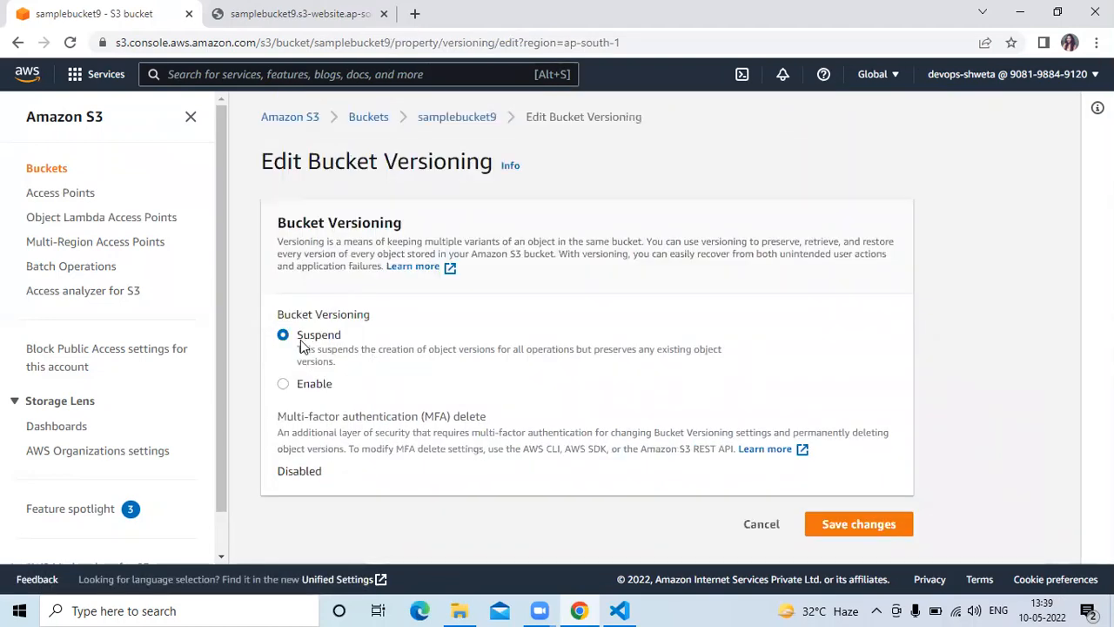
click(283, 386)
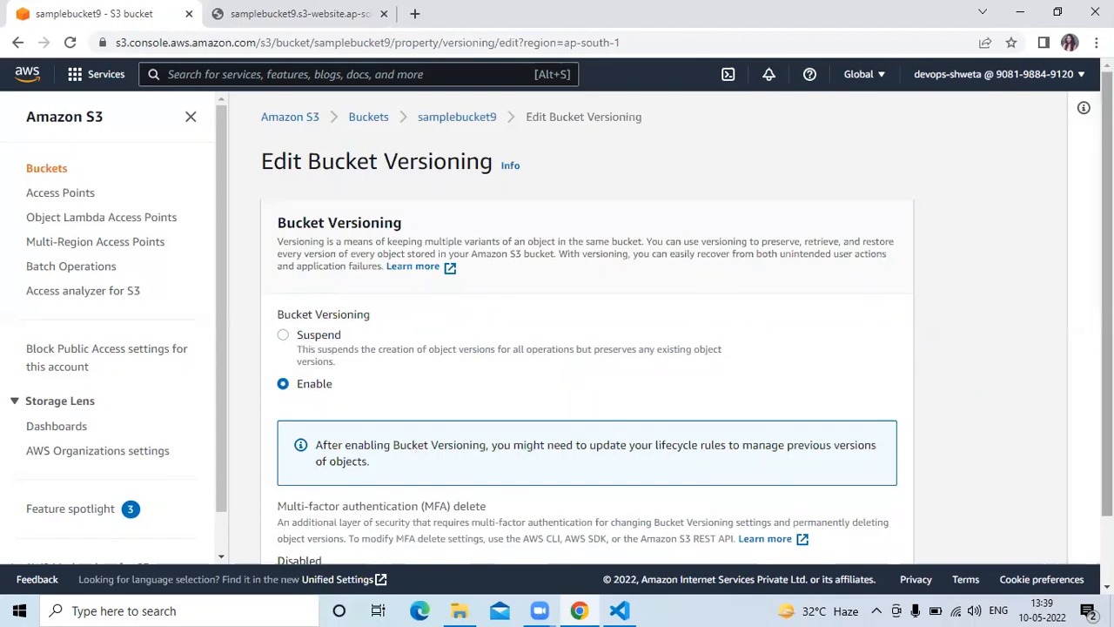
scroll(1004, 473, down, 2)
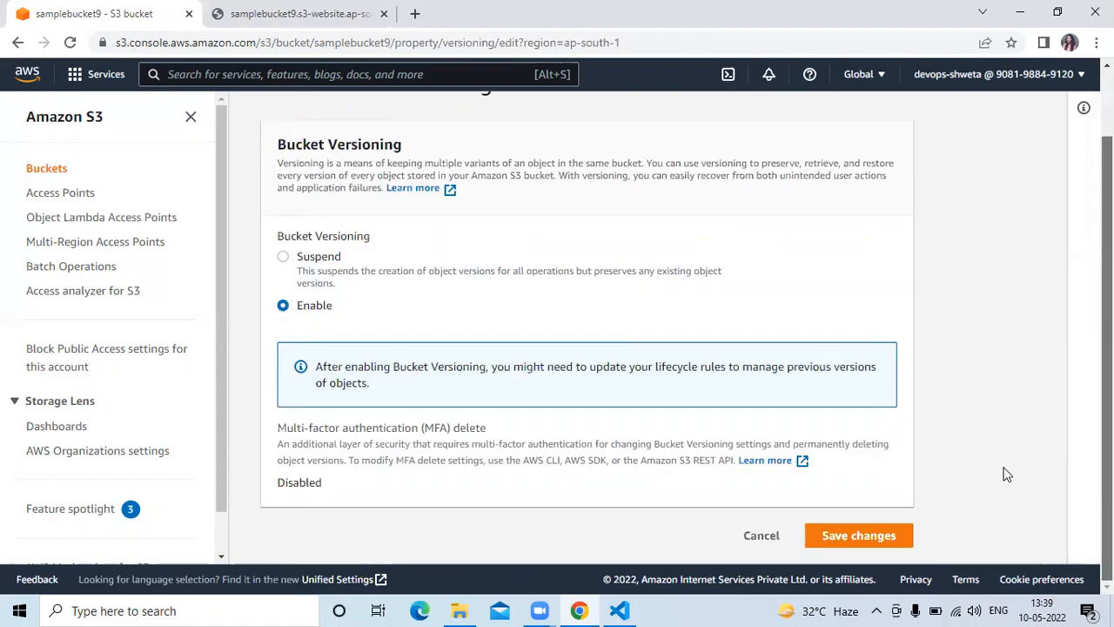
click(870, 536)
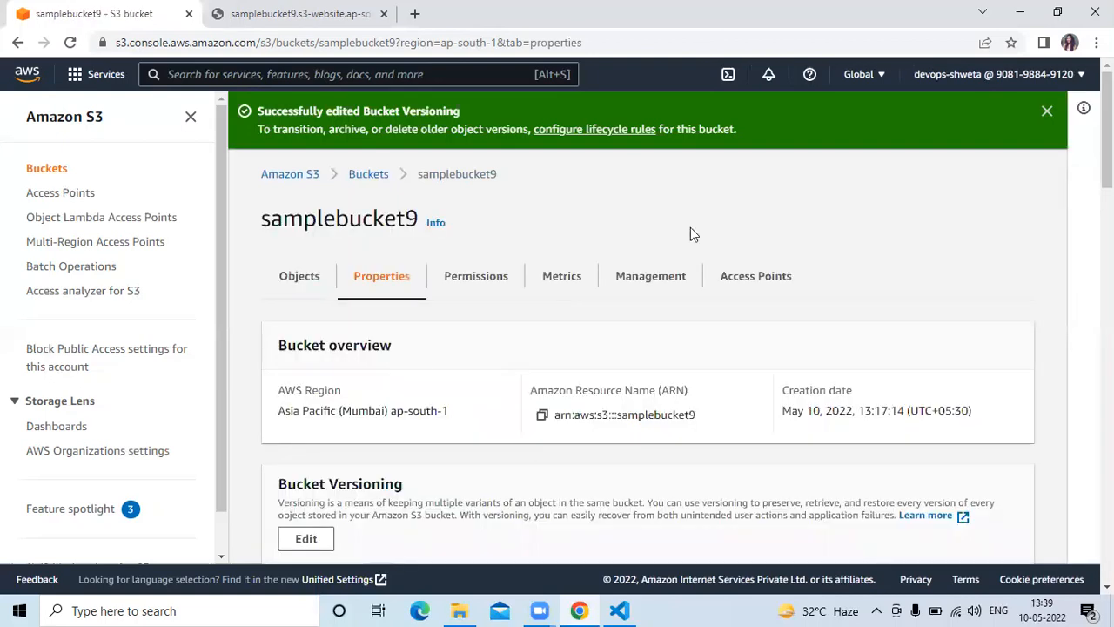
click(300, 277)
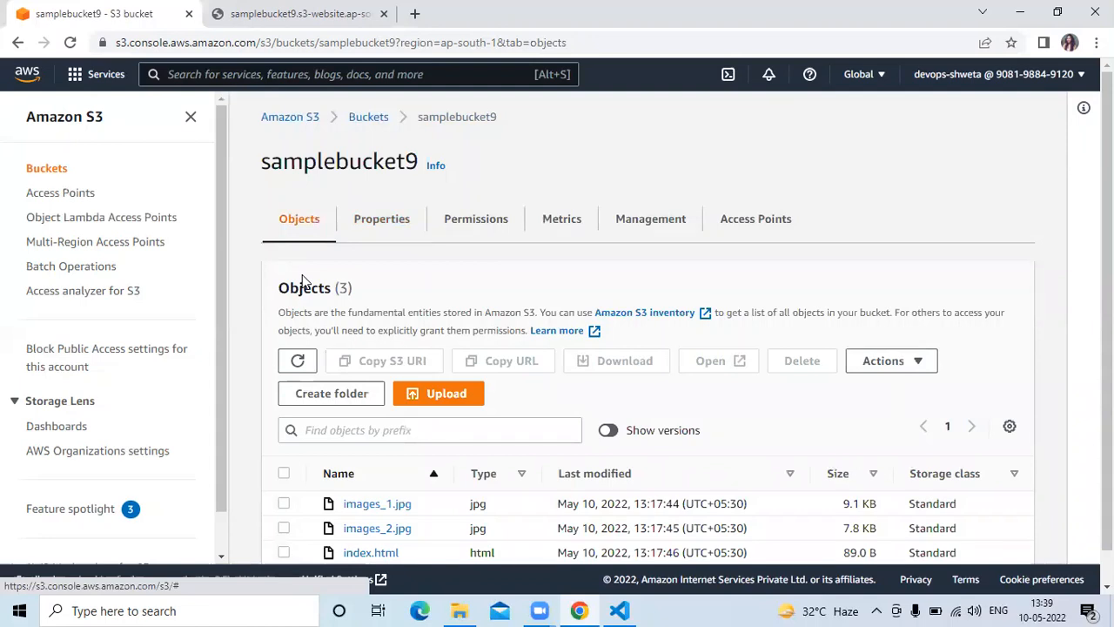
Switch to Visual Studio Code, add a second image line below the first in index.html with source images_2.jpg and alt text laptop, and save.
click(621, 610)
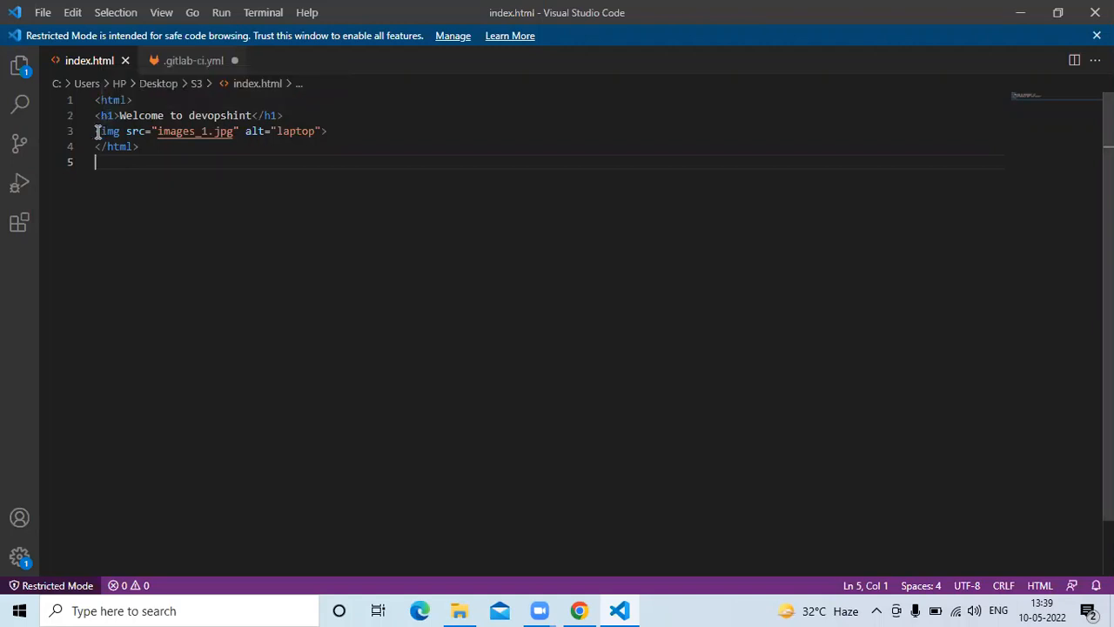
drag(95, 131, 338, 133)
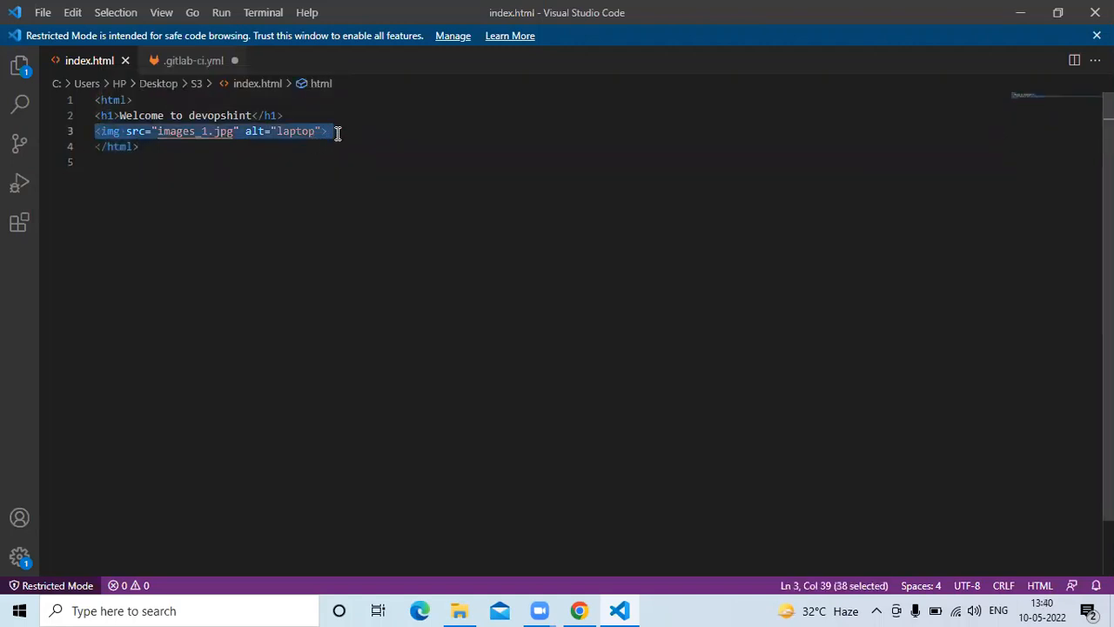
click(338, 133)
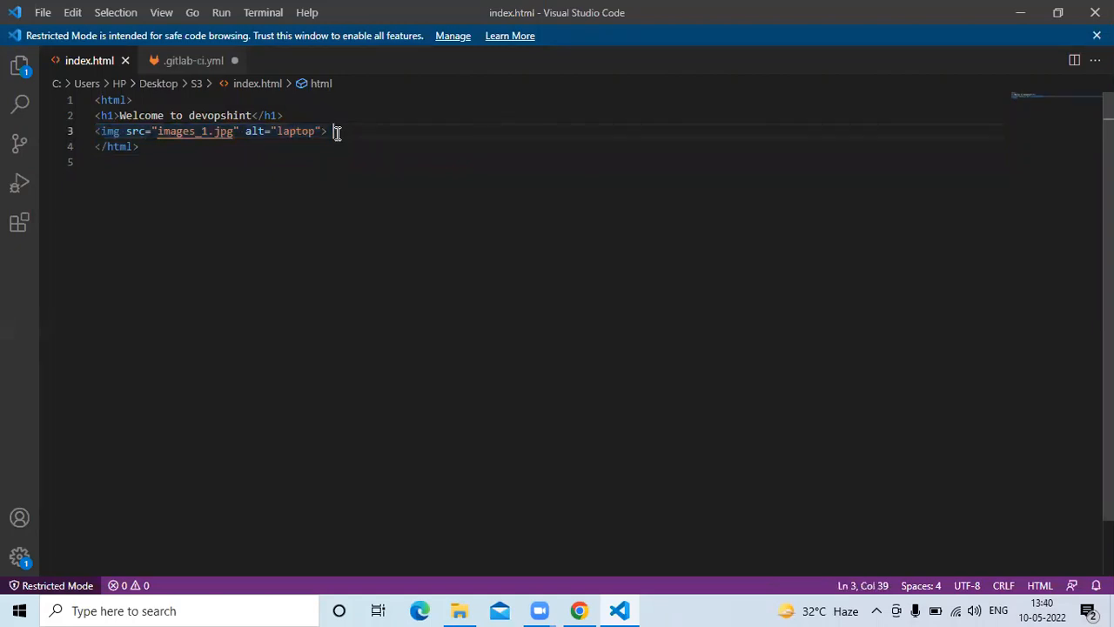
key(Return)
text(<img src="images_1.jpg" alt="laptop">)
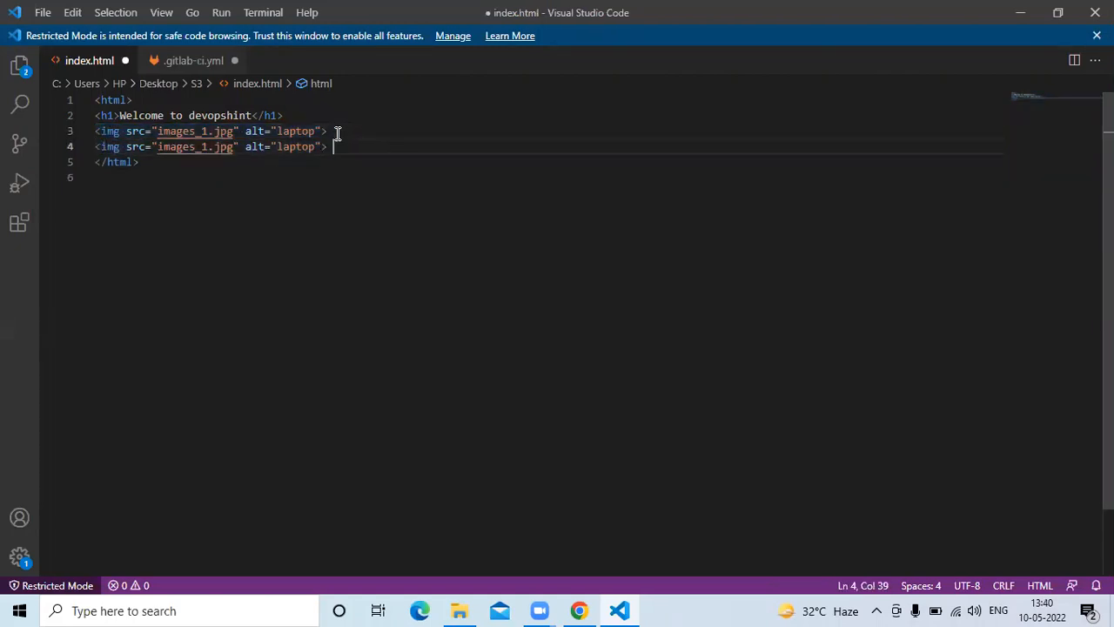
click(205, 148)
key(BackSpace)
text(2)
key(ctrl+s)
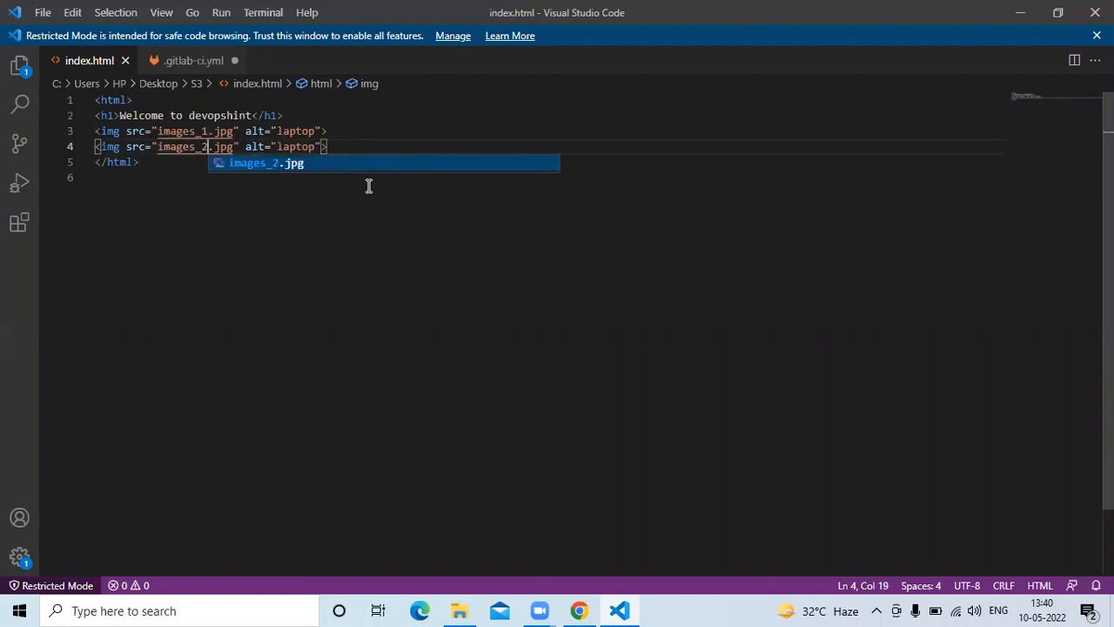
Switch to Chrome, upload the edited index.html from the Desktop S3 folder to samplebucket9 and close the upload status.
click(577, 606)
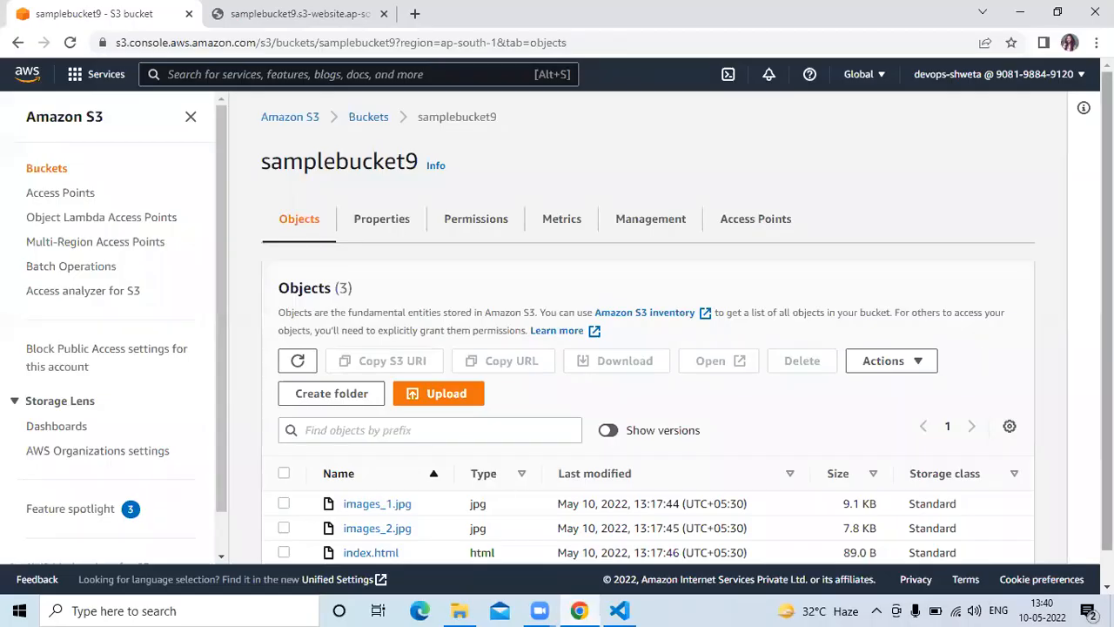
scroll(838, 352, down, 1)
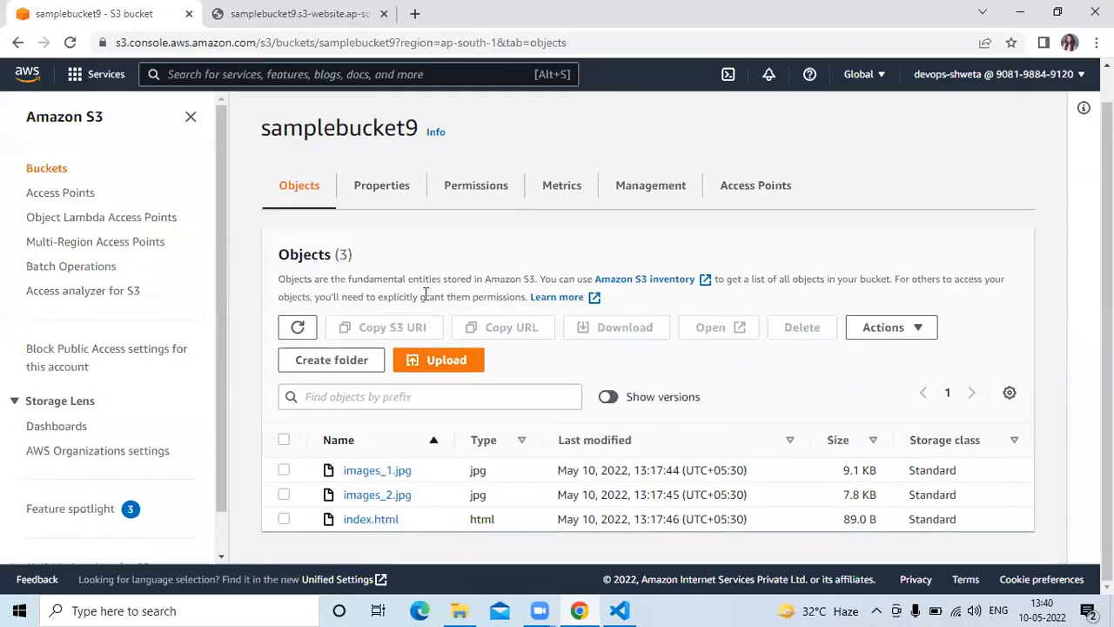
click(431, 367)
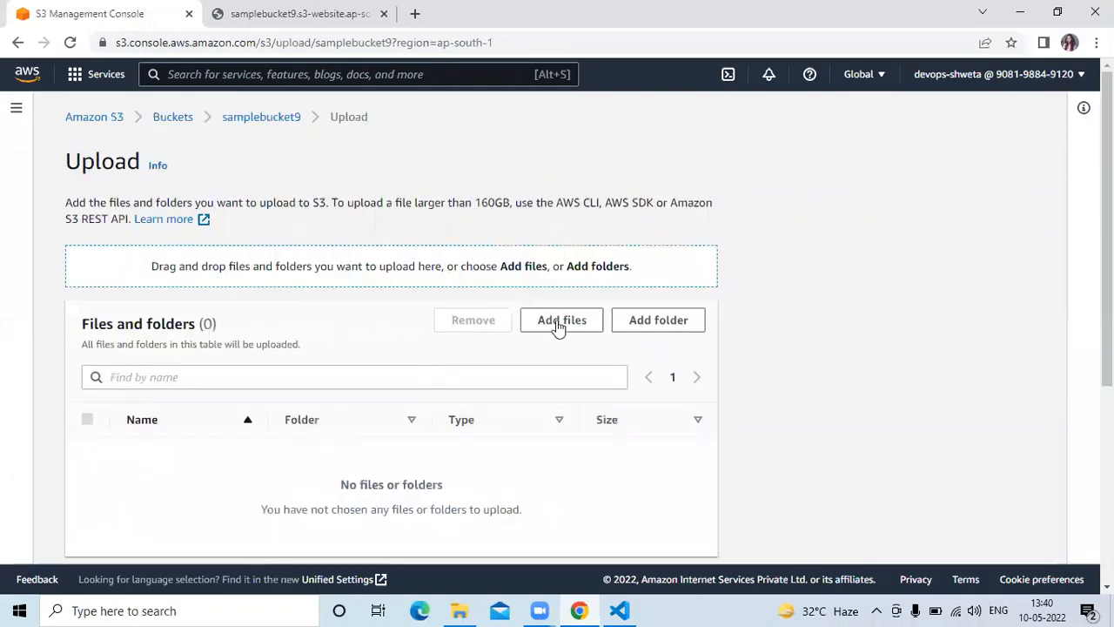
click(558, 322)
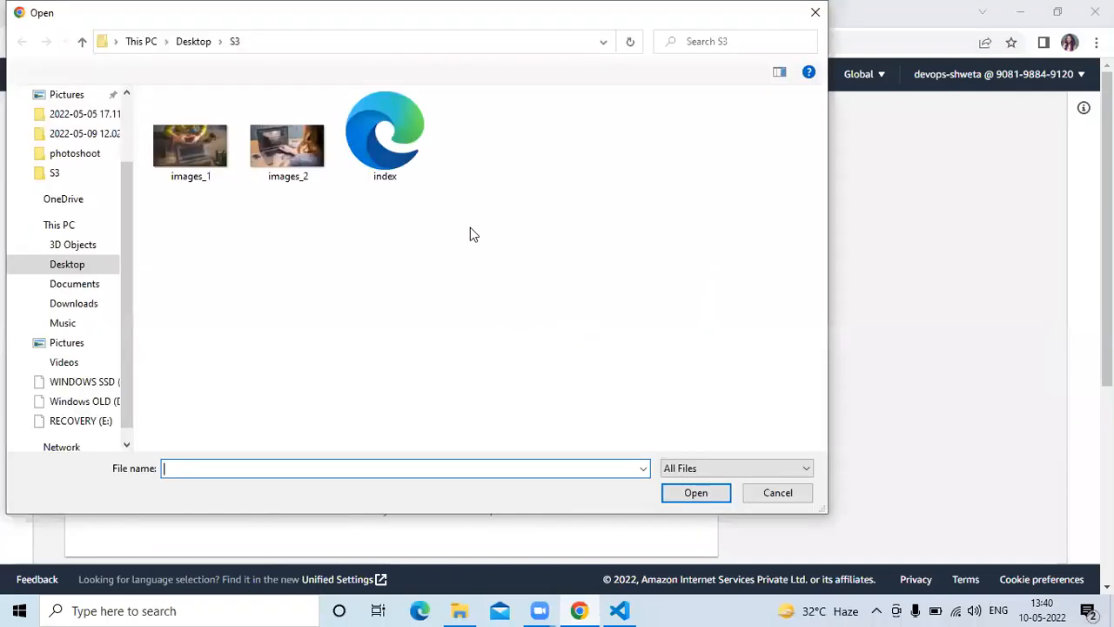
click(390, 166)
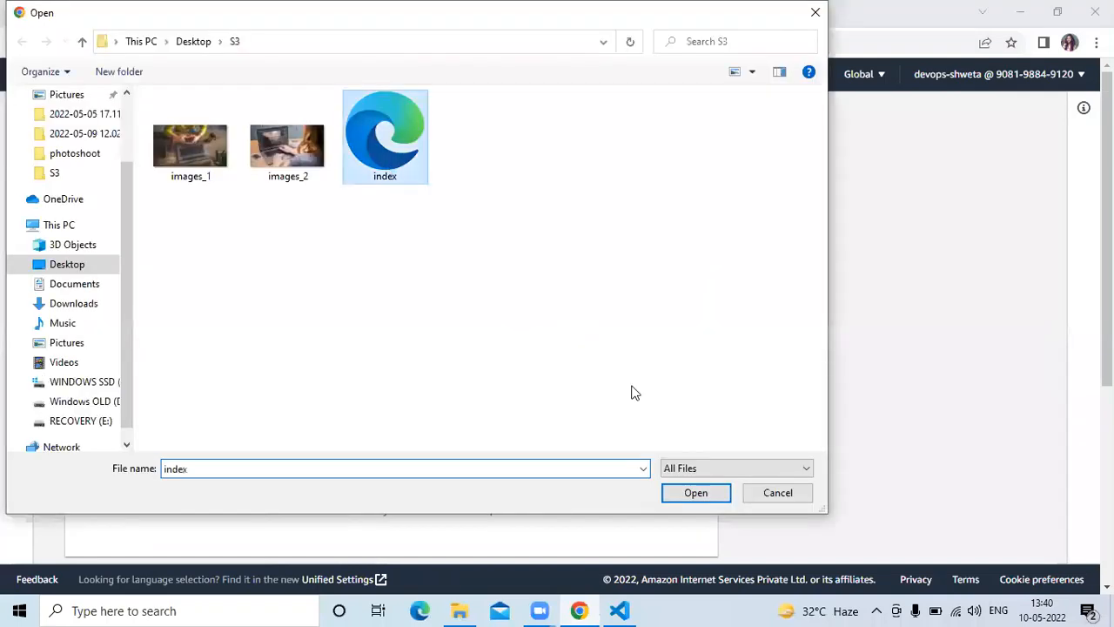
click(701, 494)
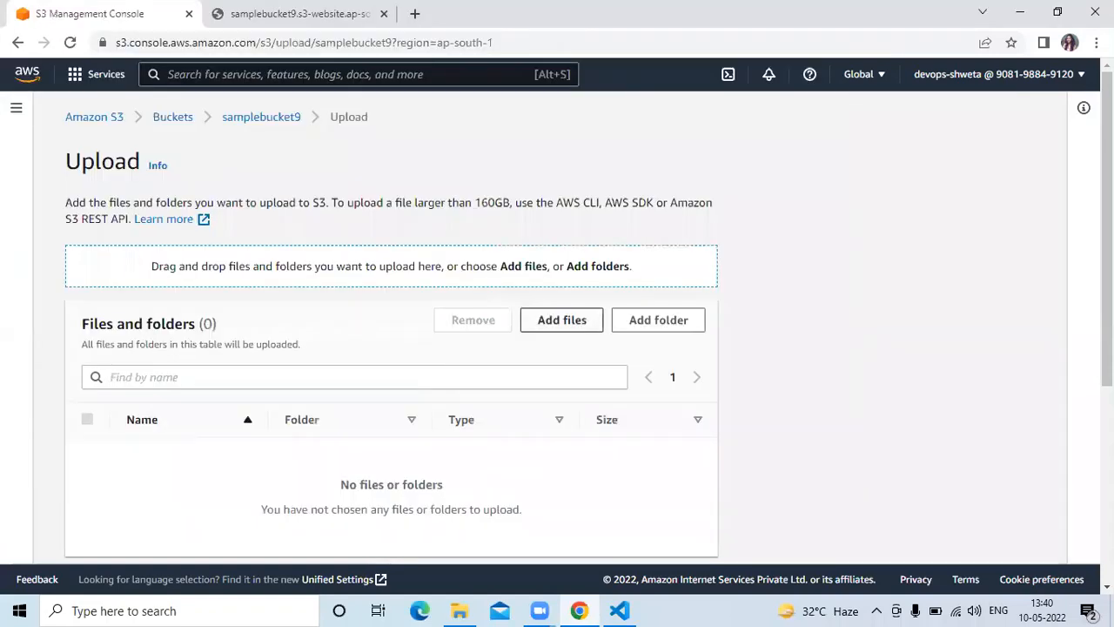
scroll(798, 532, down, 3)
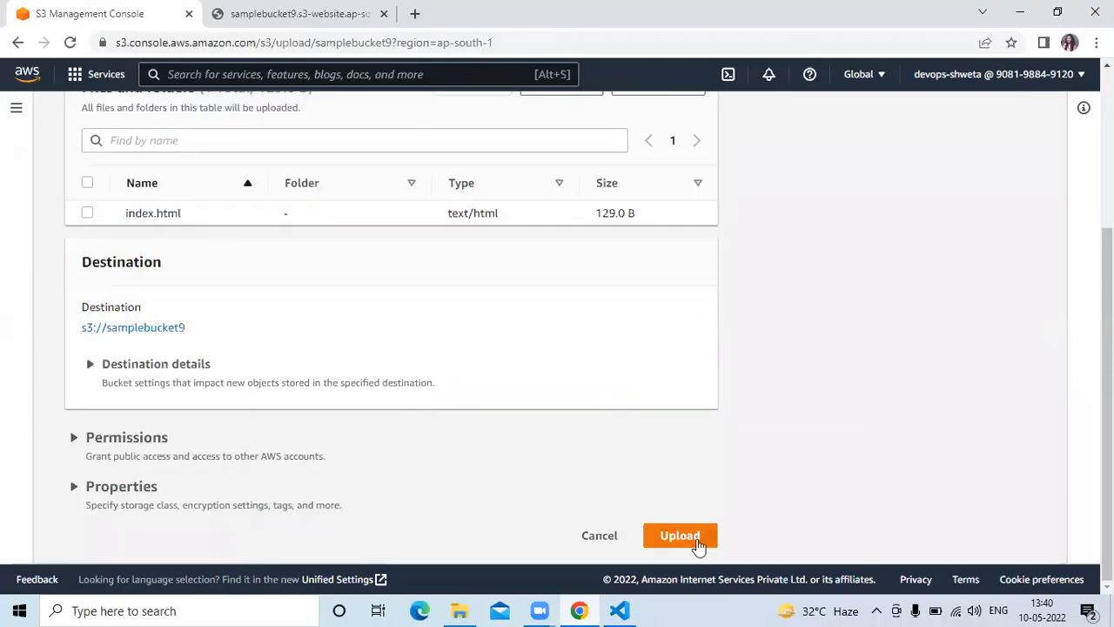
click(679, 536)
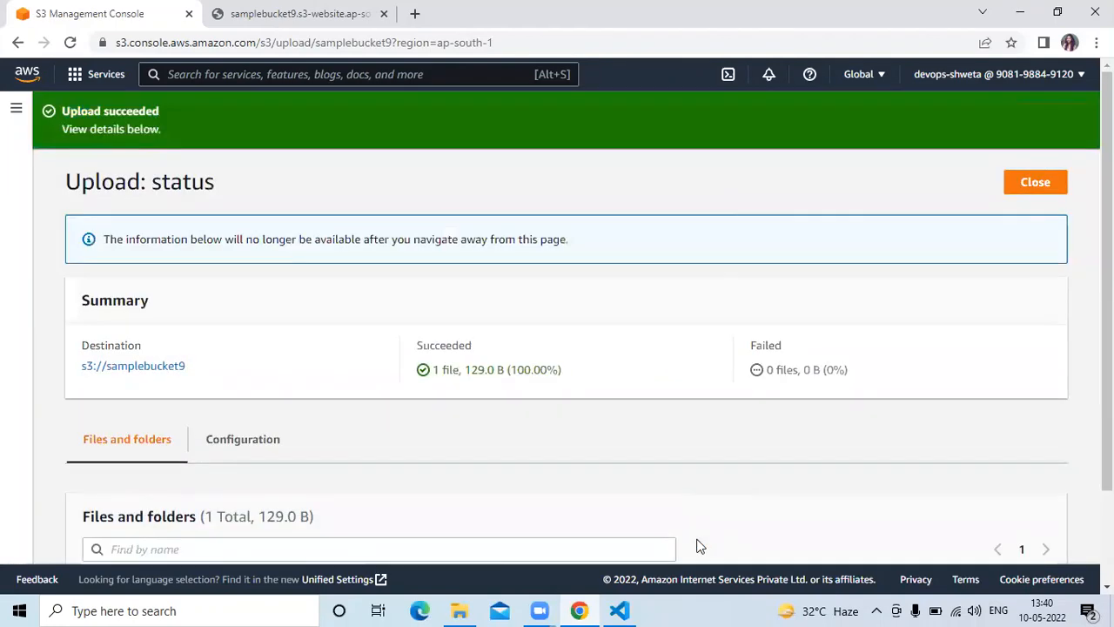
click(1033, 184)
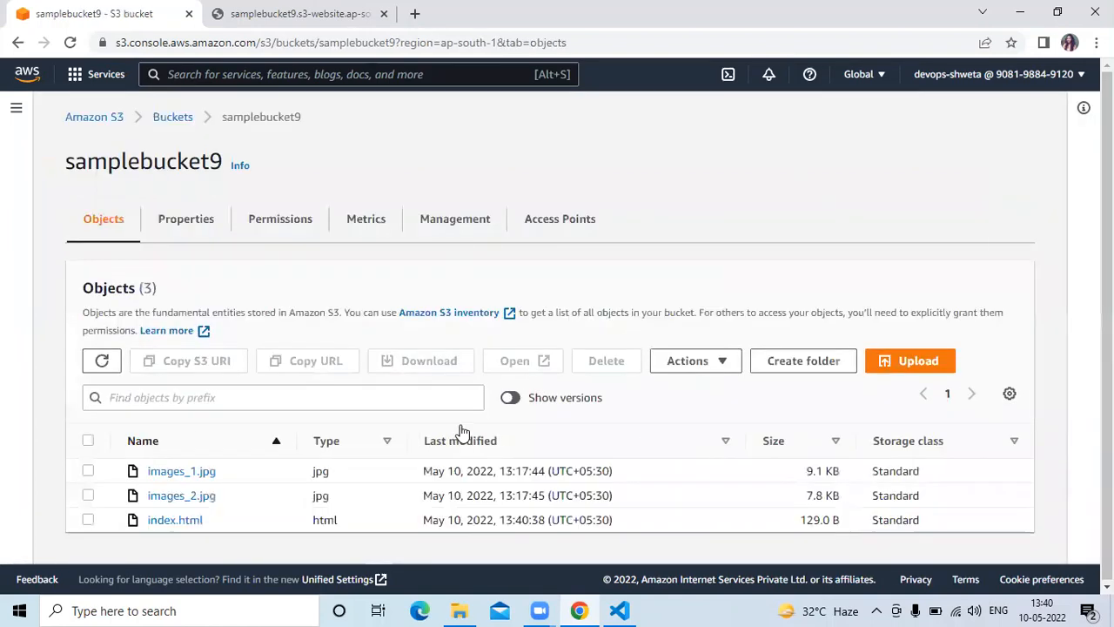
Grant Everyone (public access) Read permission on the index.html object in its access control list, acknowledge the effects and save.
click(177, 527)
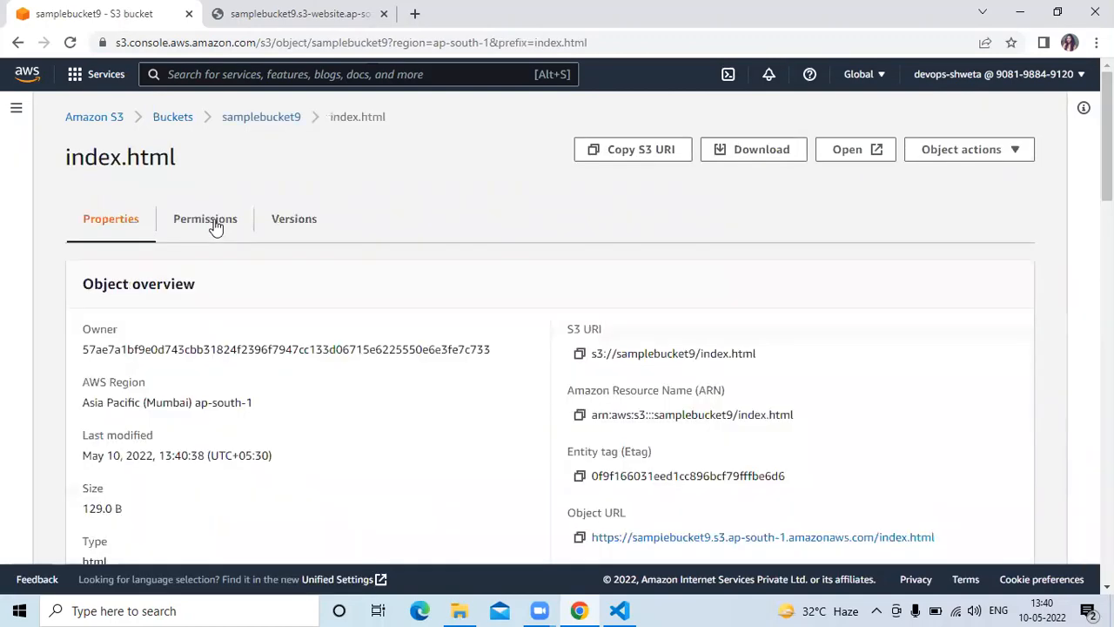
click(213, 224)
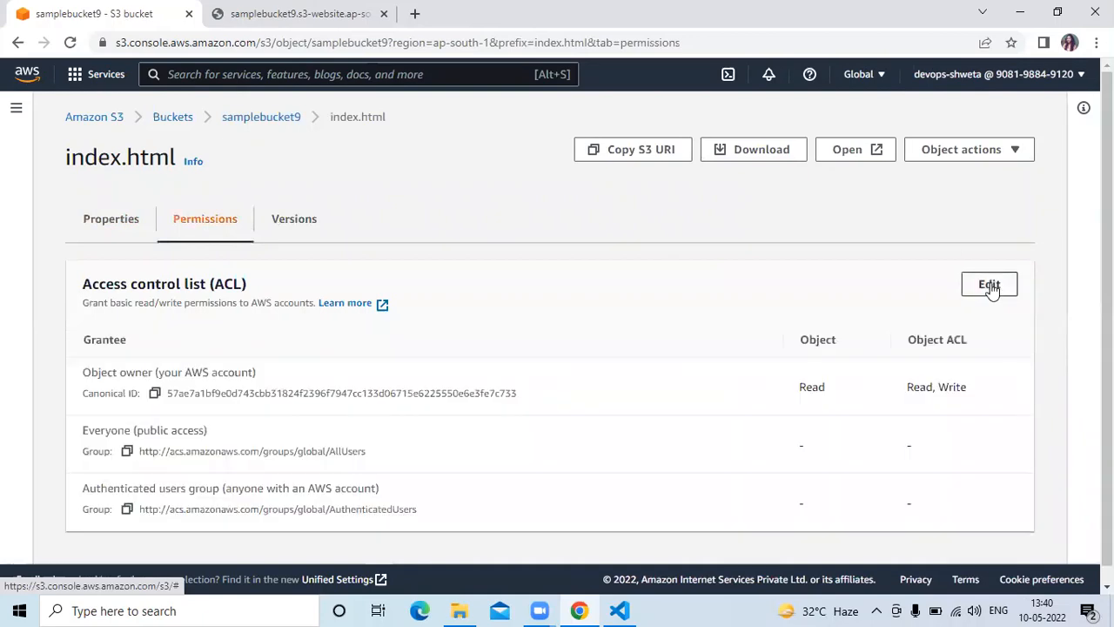
click(989, 285)
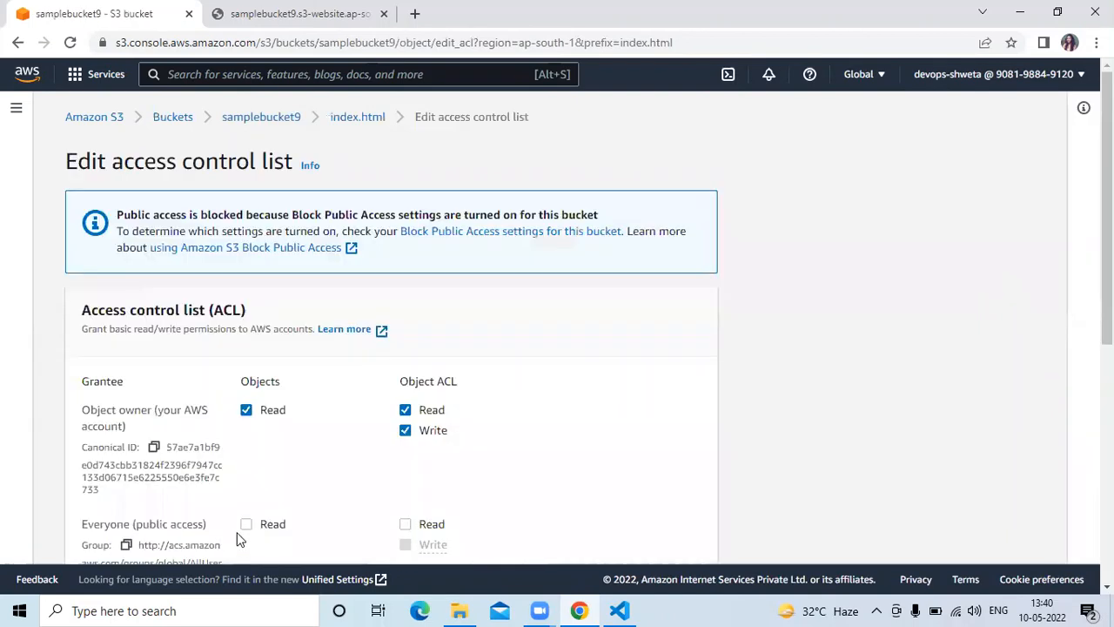
click(248, 524)
scroll(247, 523, down, 4)
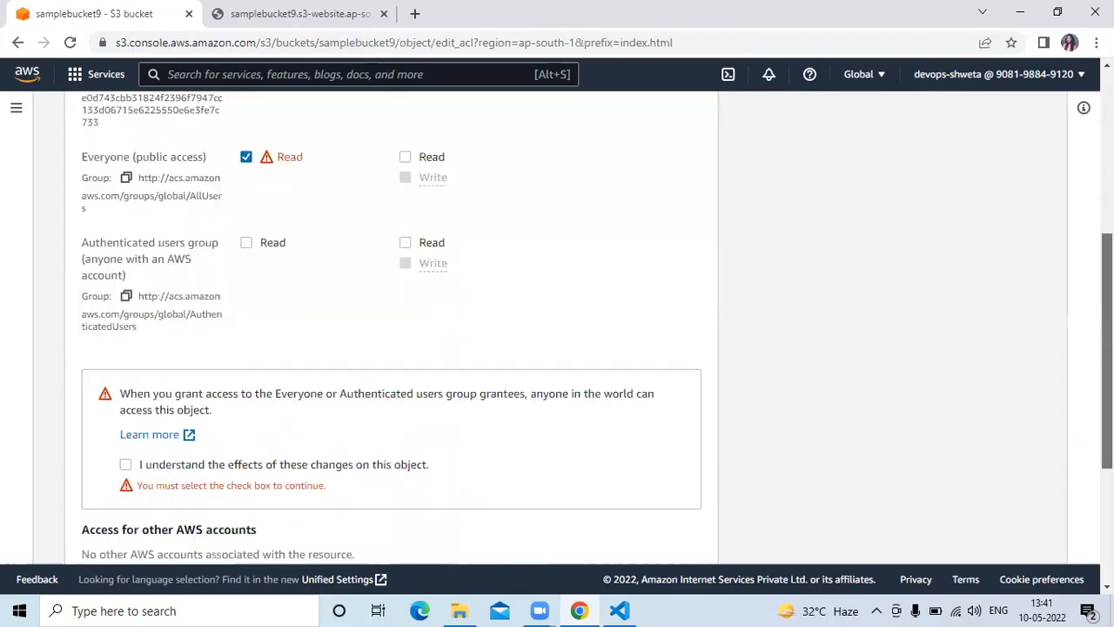
click(125, 466)
scroll(687, 541, down, 3)
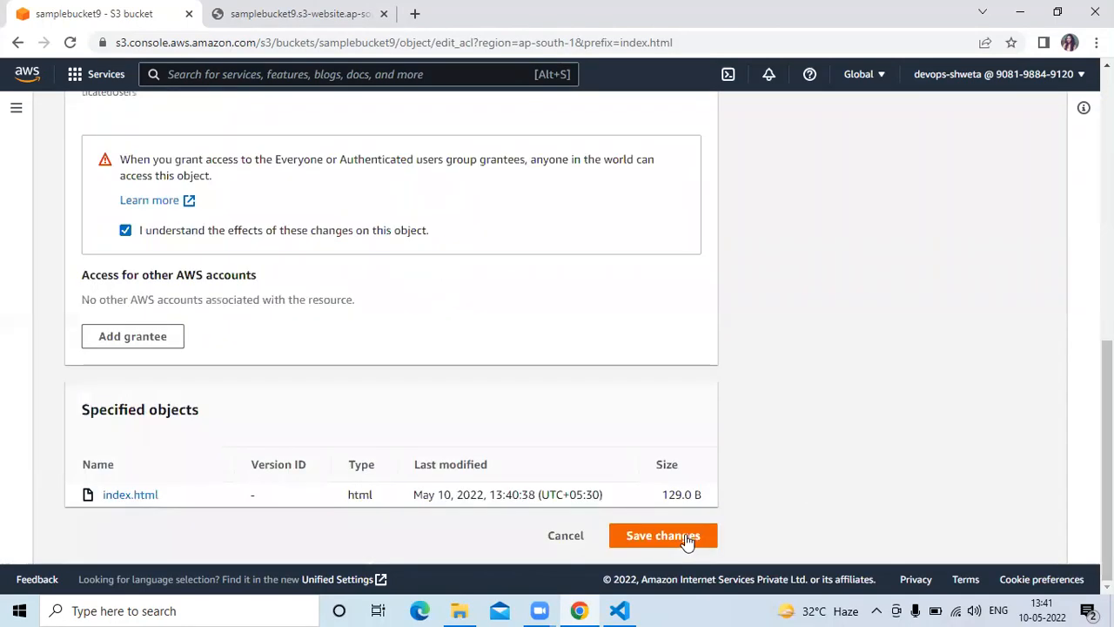
click(684, 536)
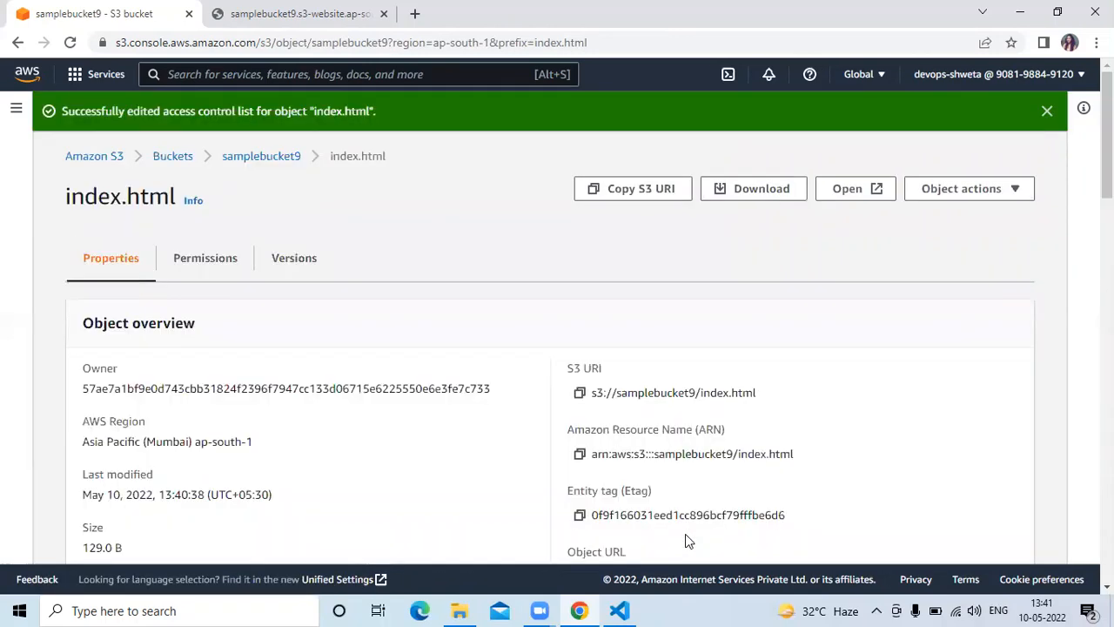
Examine the version list of the index.html object in samplebucket9, including the current version's ID, and return to the bucket's object list.
click(261, 156)
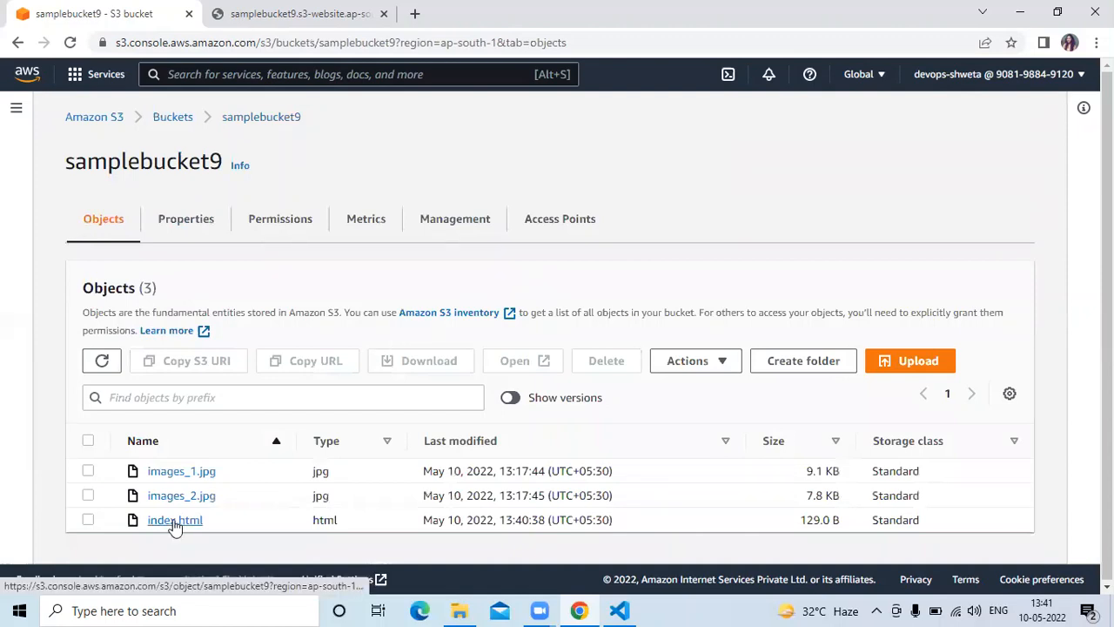
click(174, 523)
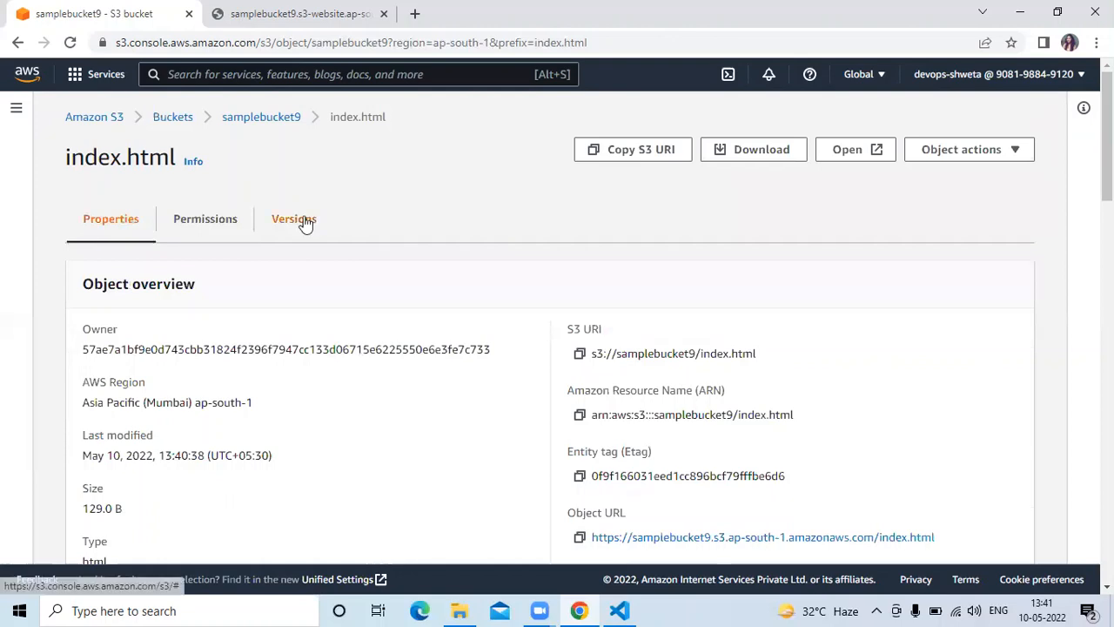
click(305, 224)
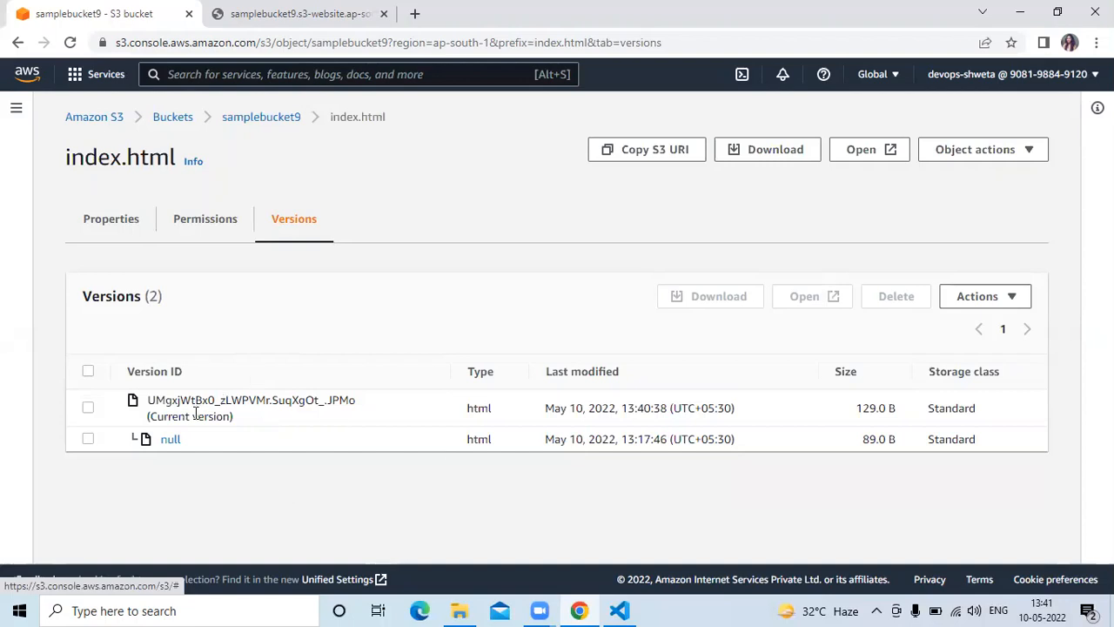
drag(156, 396, 245, 416)
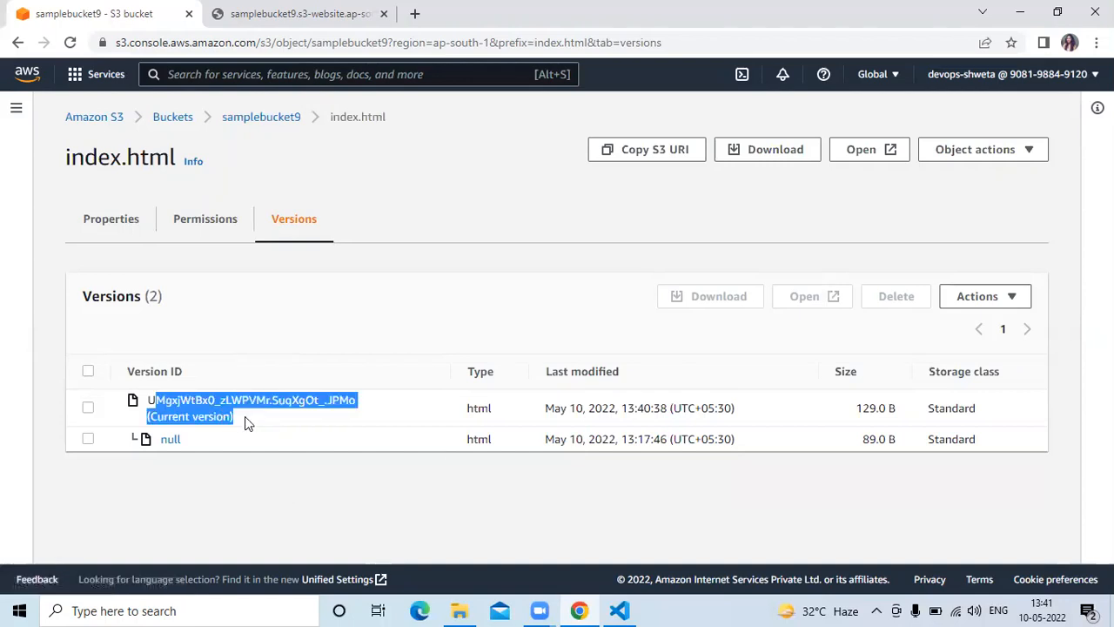
click(244, 416)
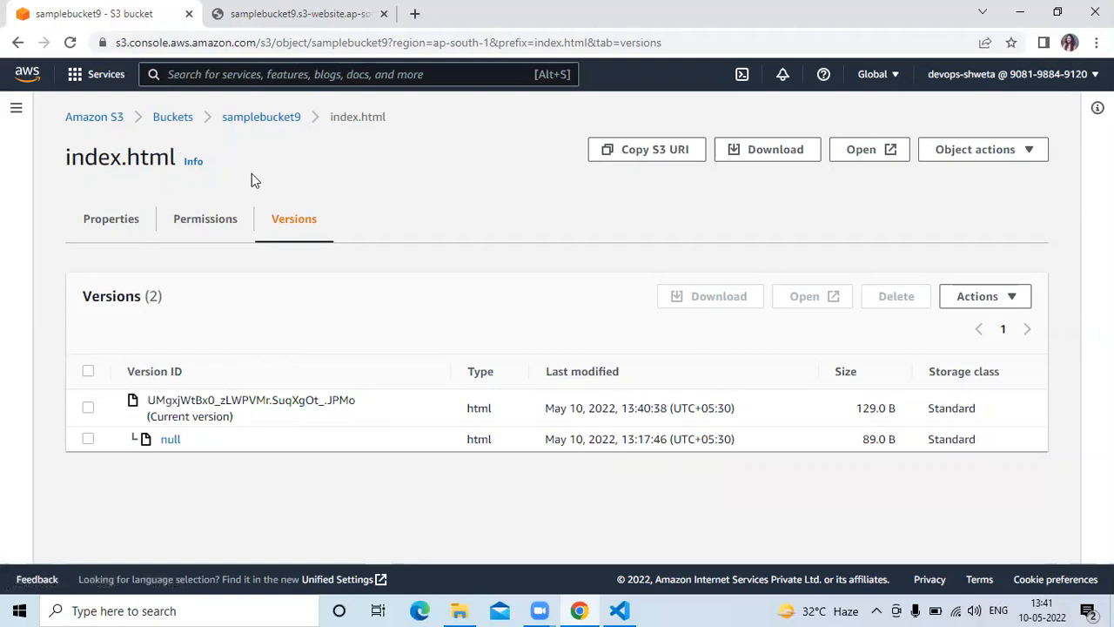
click(244, 129)
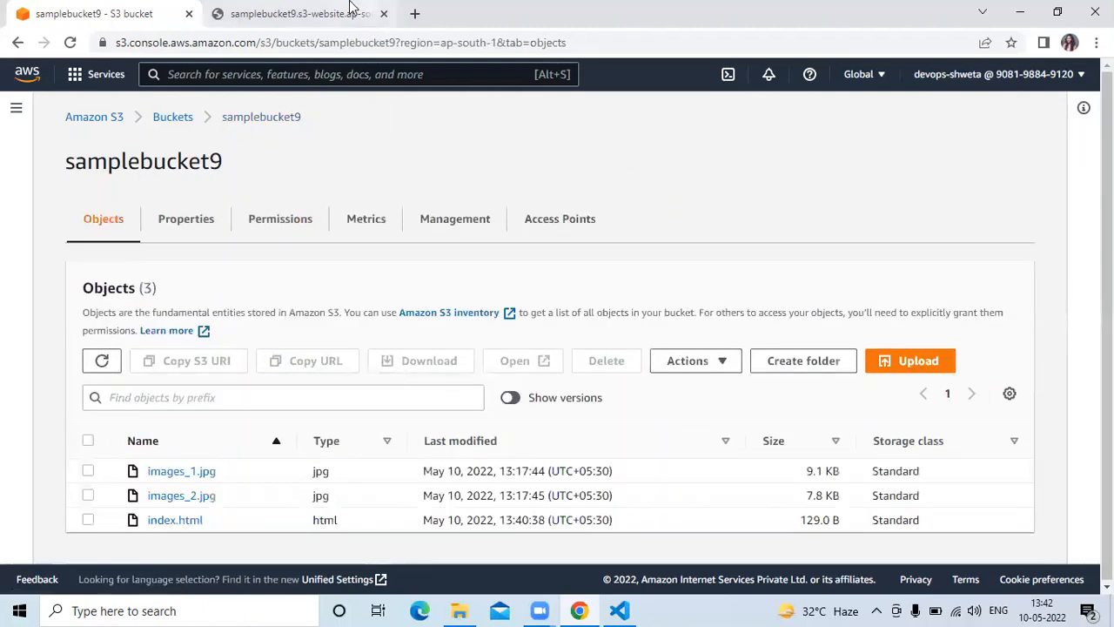
Reload the static website page, view its first image in a separate tab and return to the samplebucket9 console.
click(220, 15)
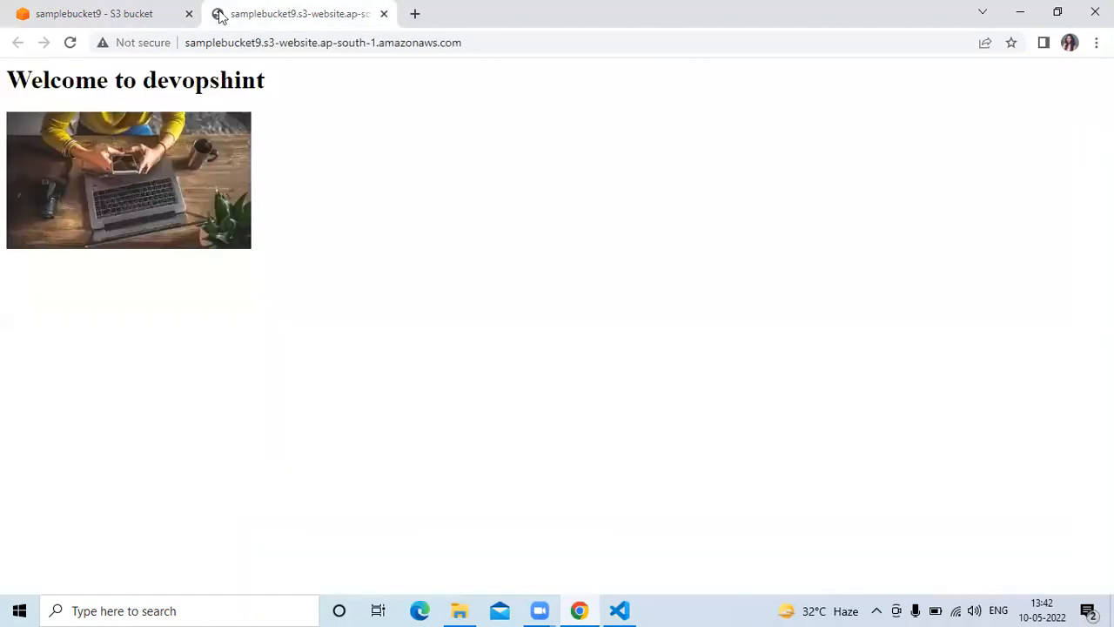
click(70, 44)
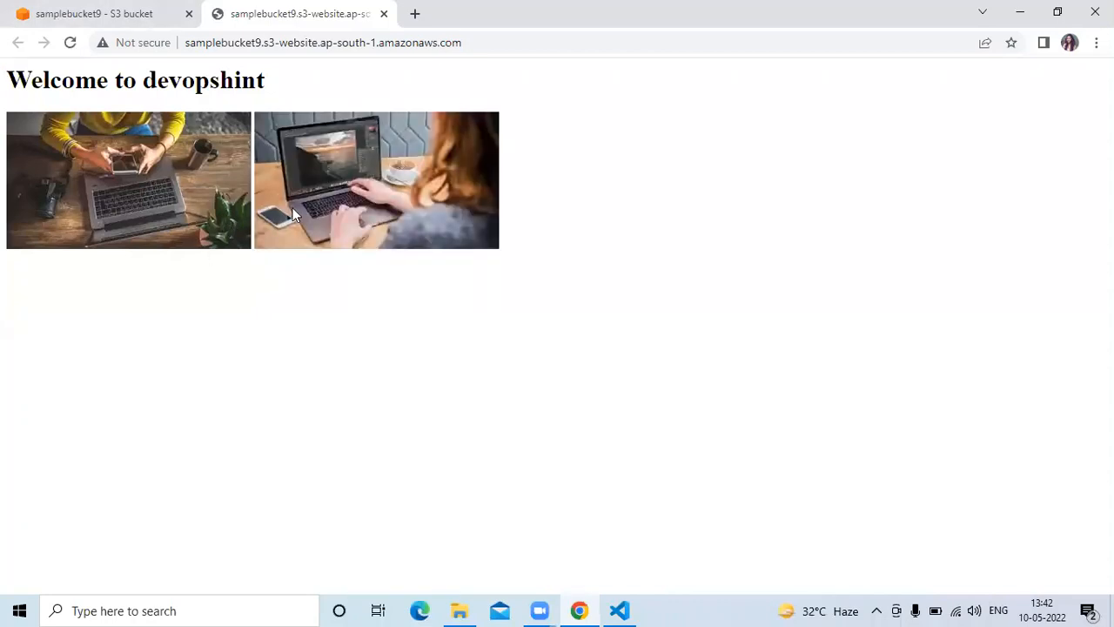
right_click(155, 185)
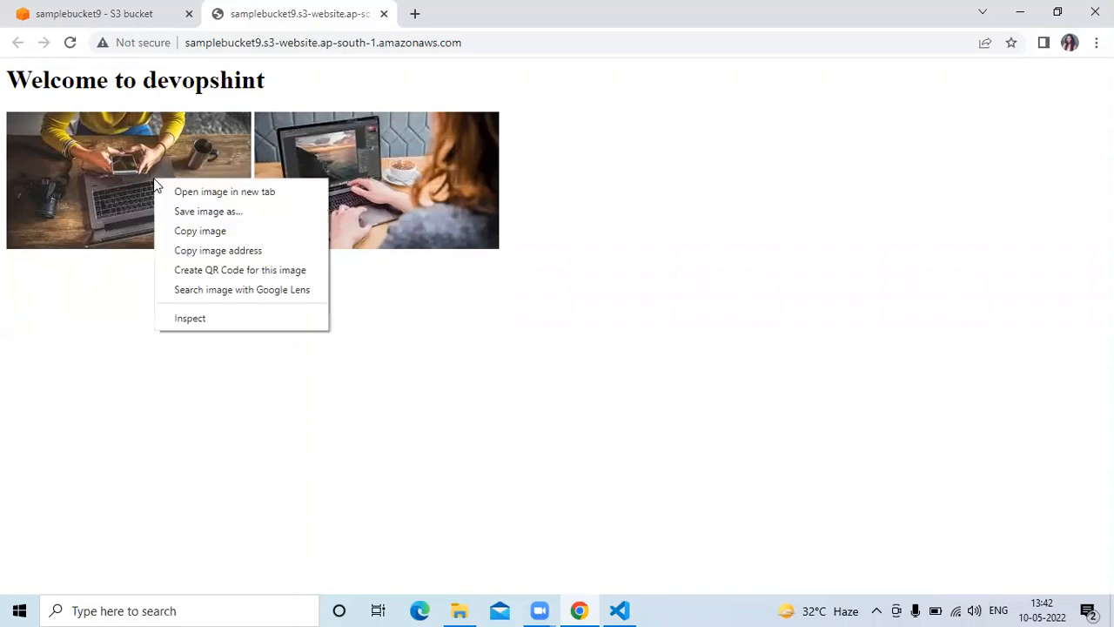
click(175, 194)
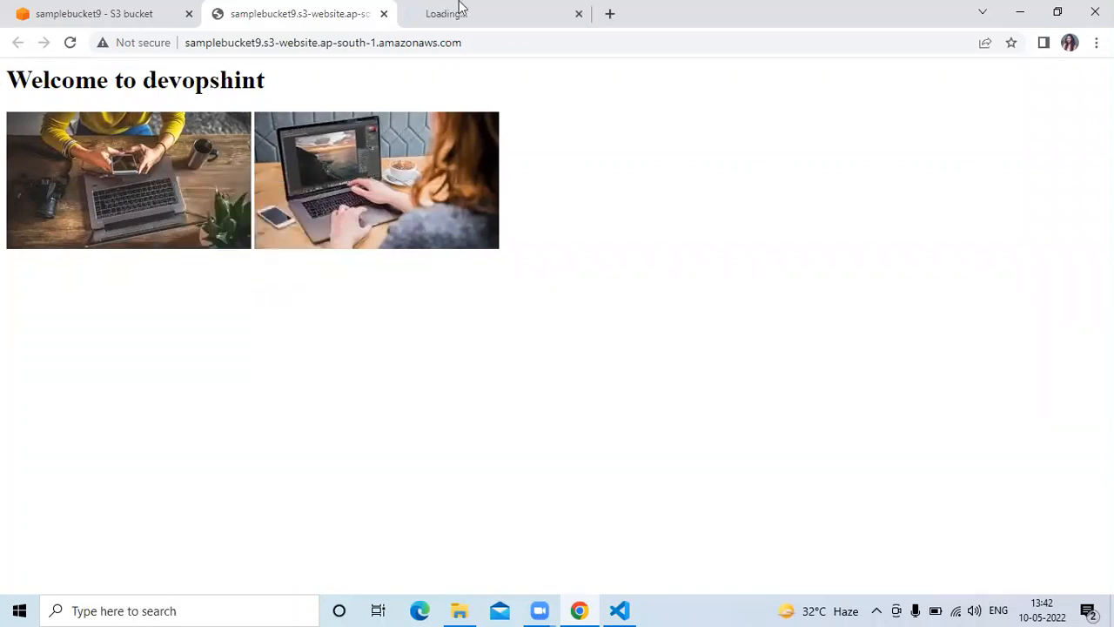
click(461, 11)
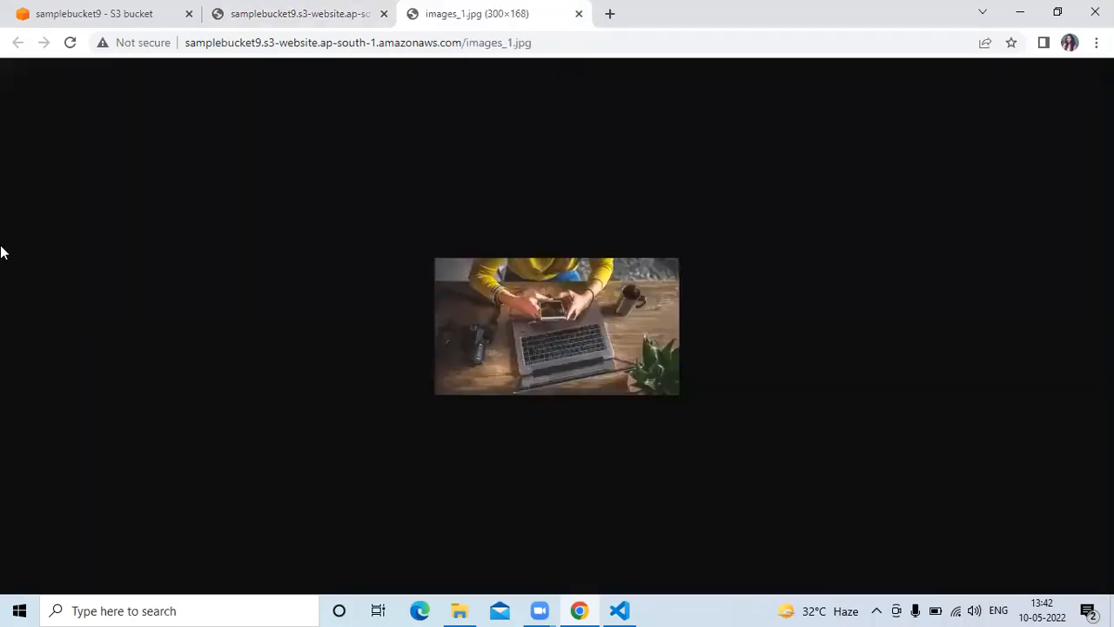
key(ctrl+shift+Tab)
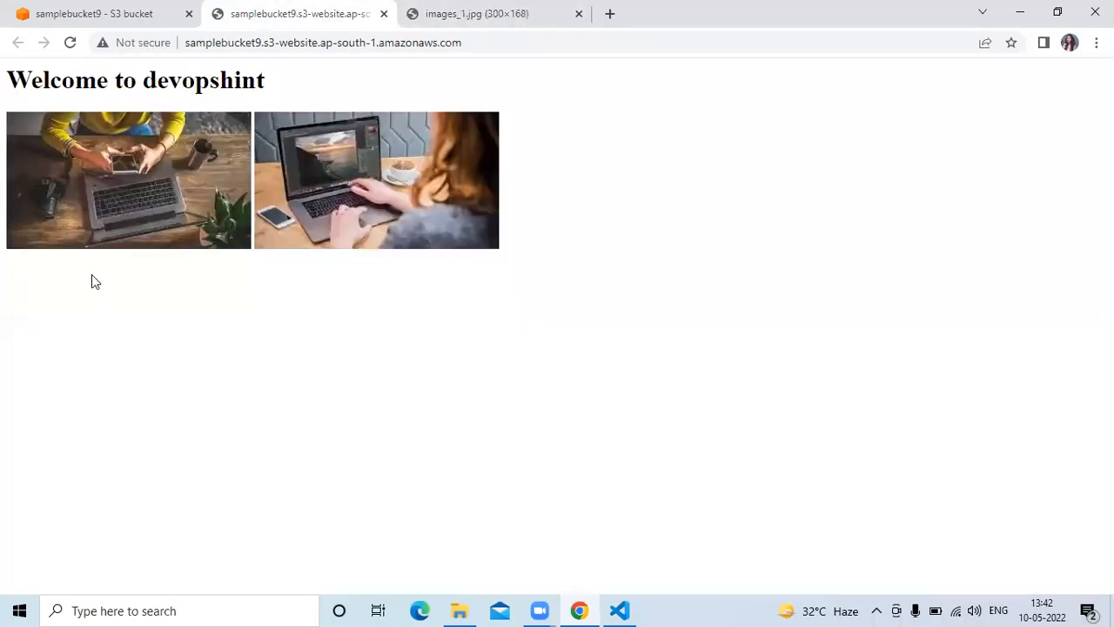
key(ctrl+shift+Tab)
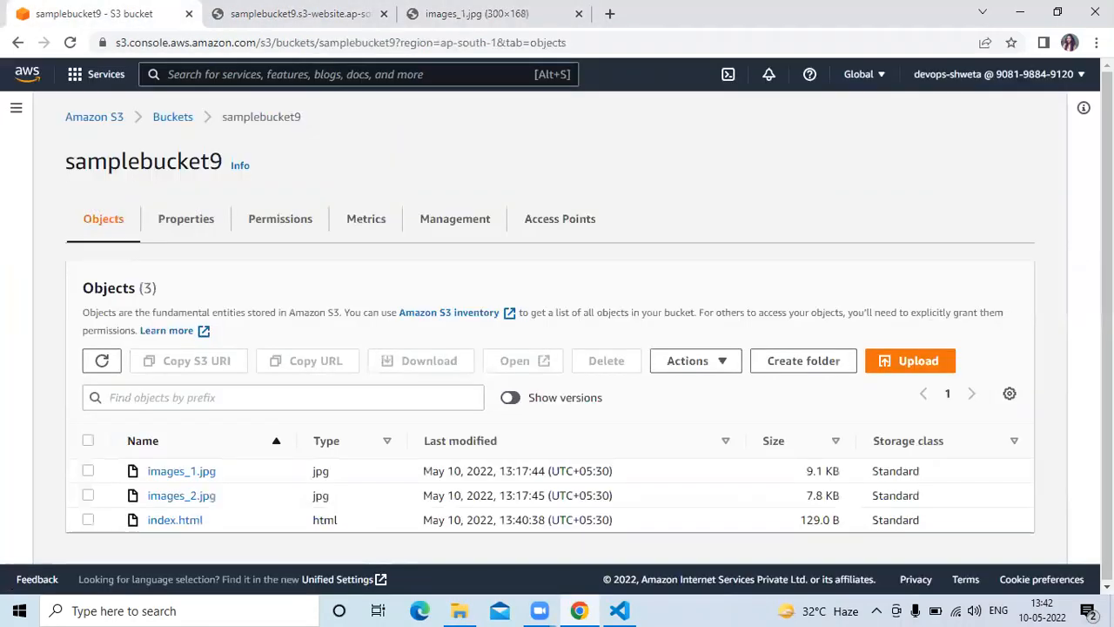
Show object versions in samplebucket9's object list and examine the version ID of the current index.html.
click(513, 400)
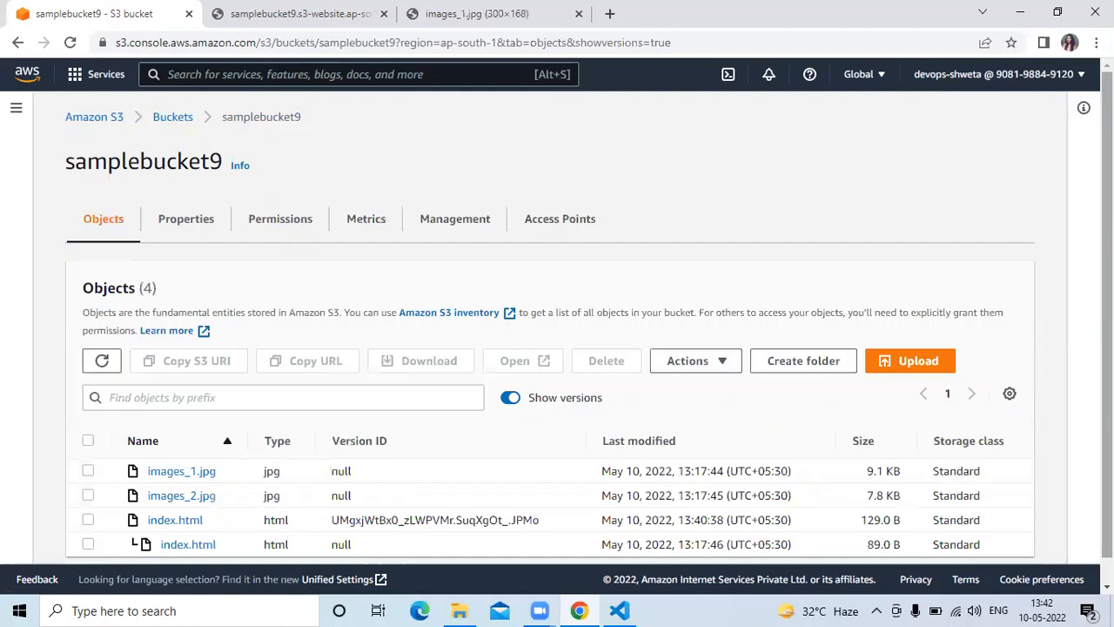
scroll(406, 515, down, 1)
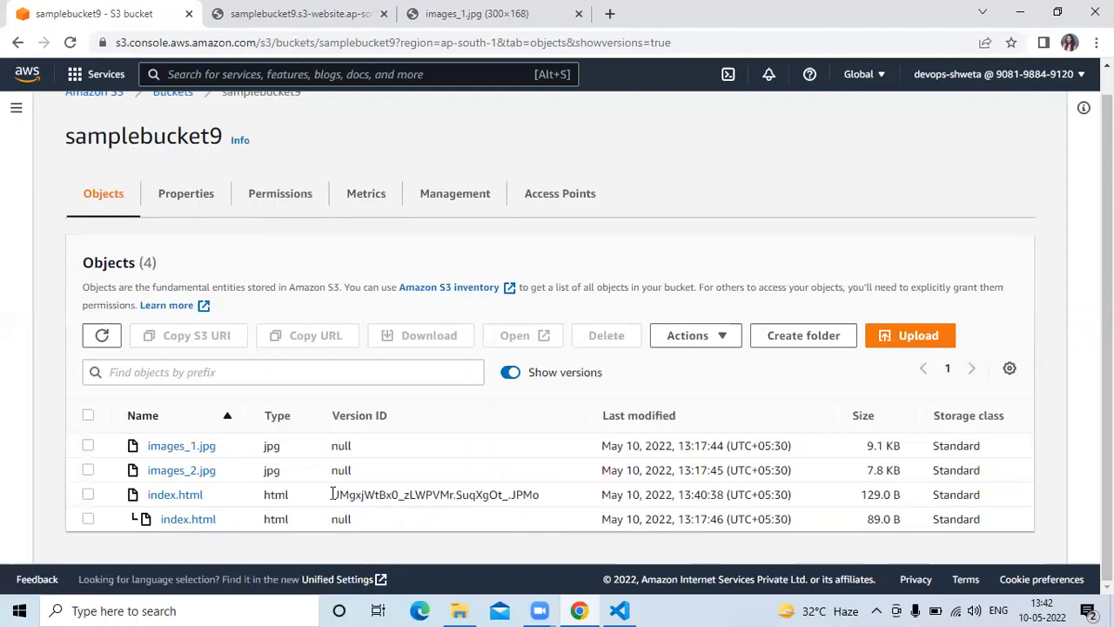
triple_click(555, 503)
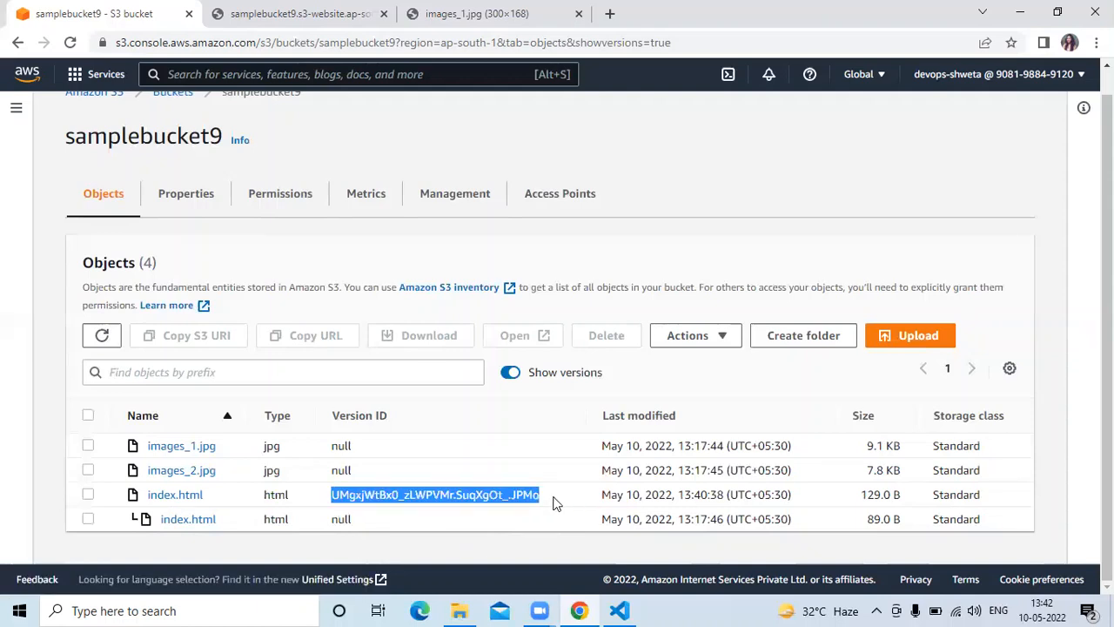
click(502, 537)
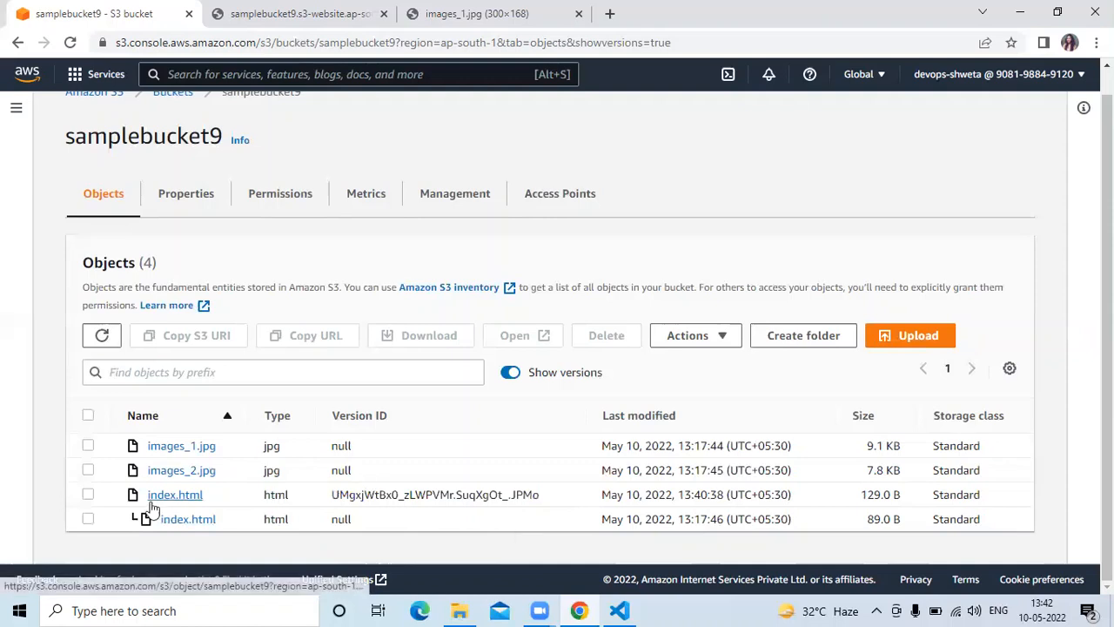
Permanently delete the current version of index.html, confirming with the text "permanently delete", and close the deletion status.
click(88, 495)
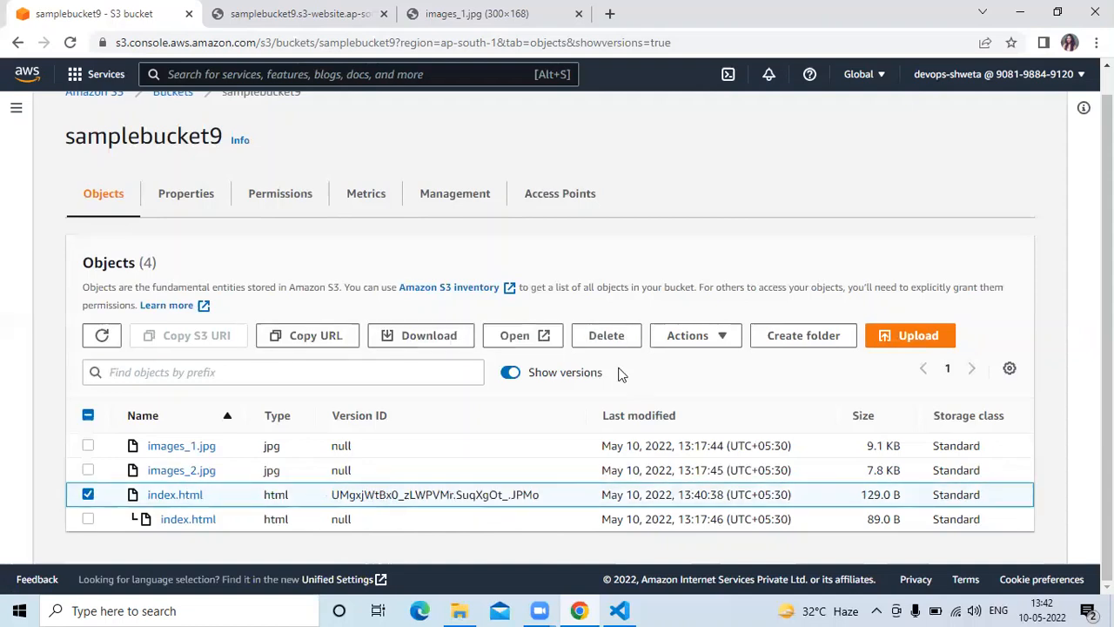
click(606, 336)
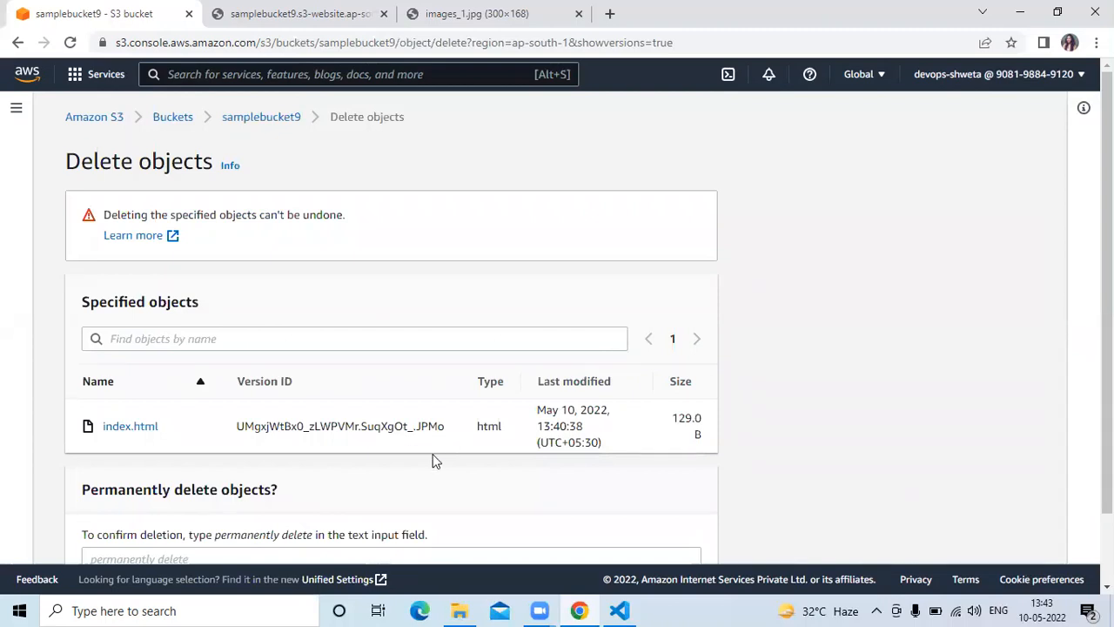
scroll(240, 444, down, 2)
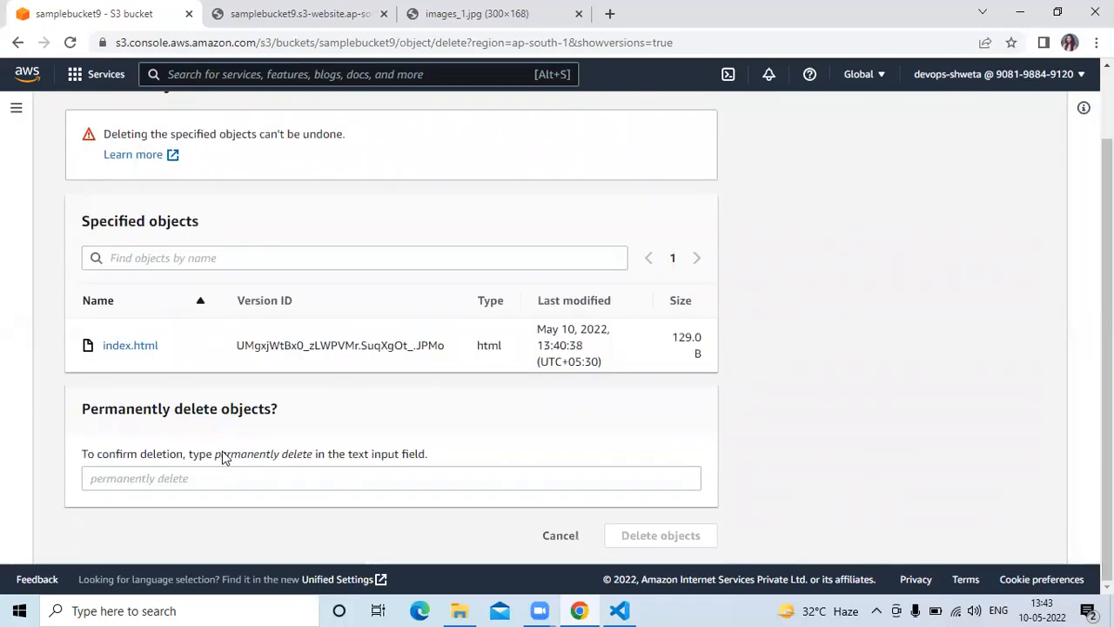
drag(215, 454, 311, 459)
key(ctrl+c)
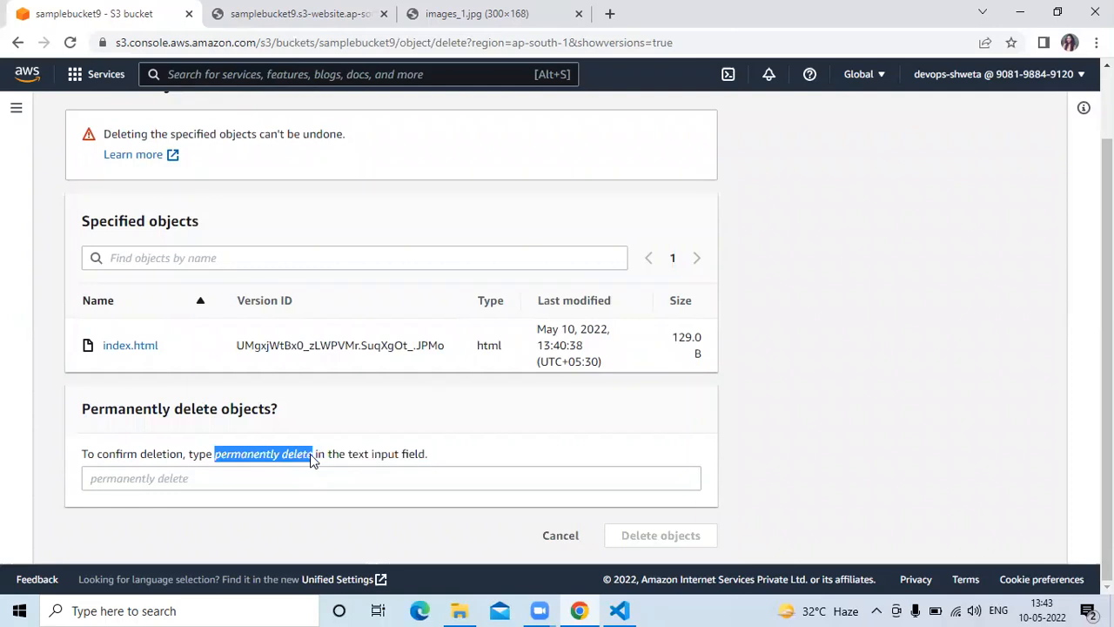
click(324, 479)
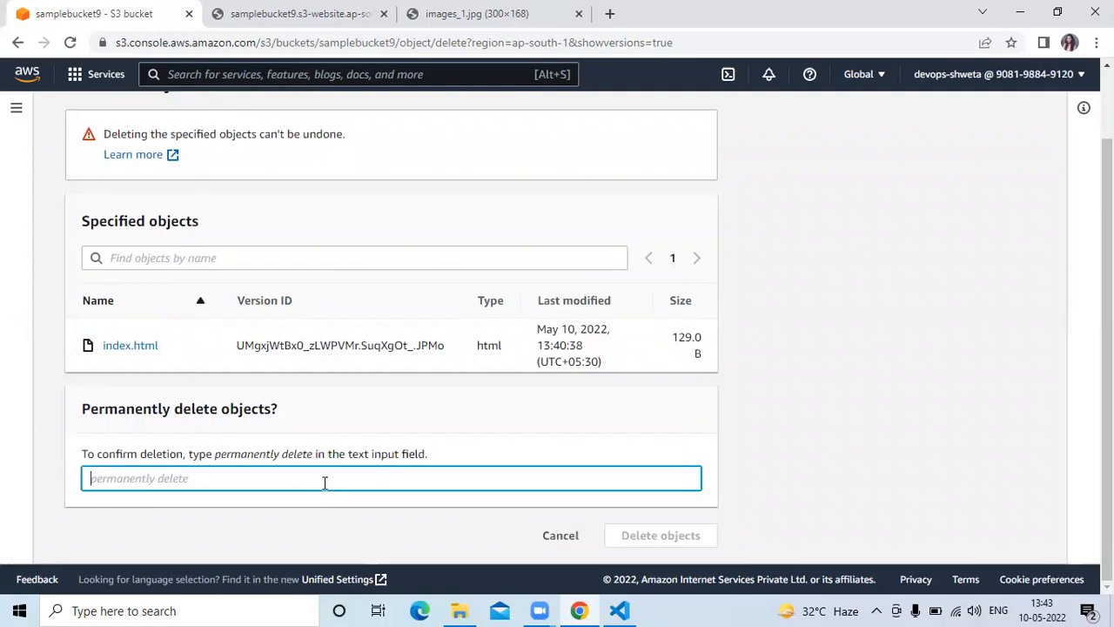
key(ctrl+v)
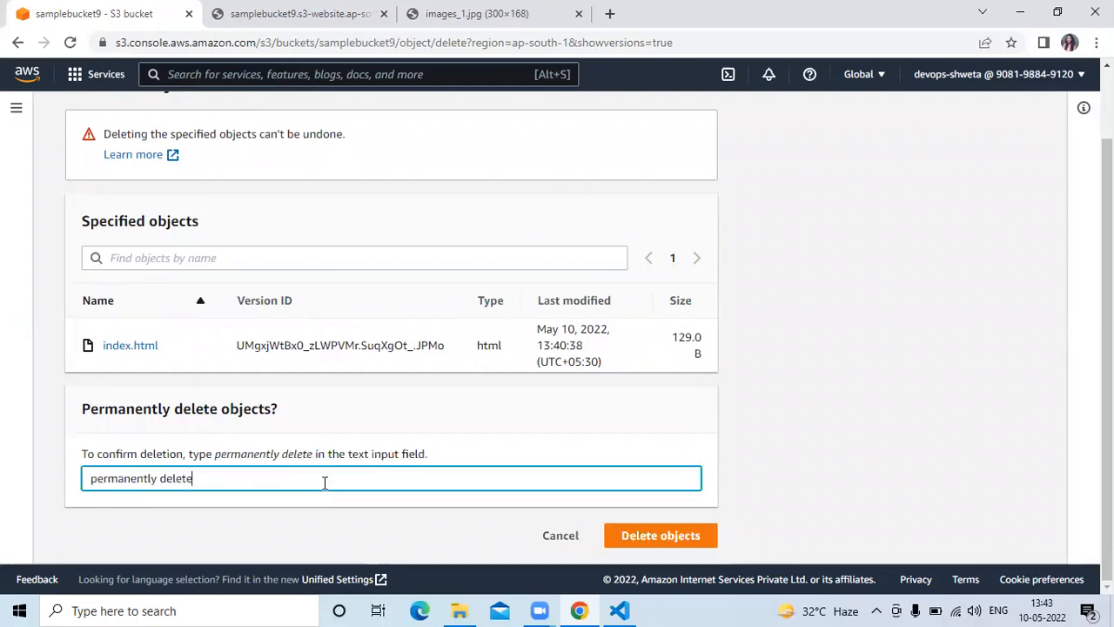
click(681, 546)
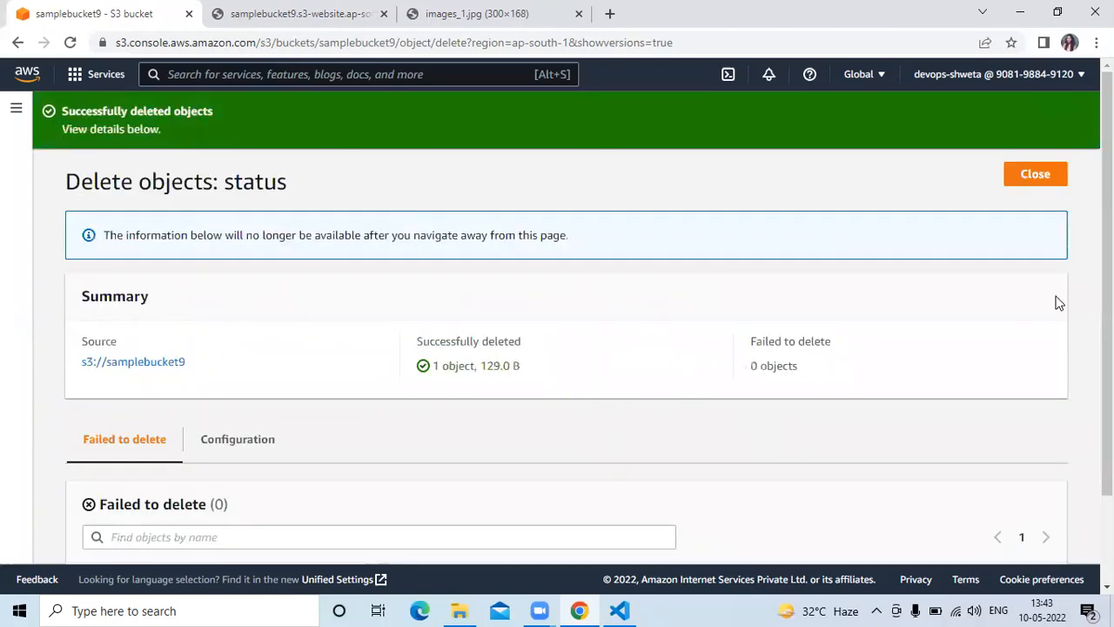
click(1034, 185)
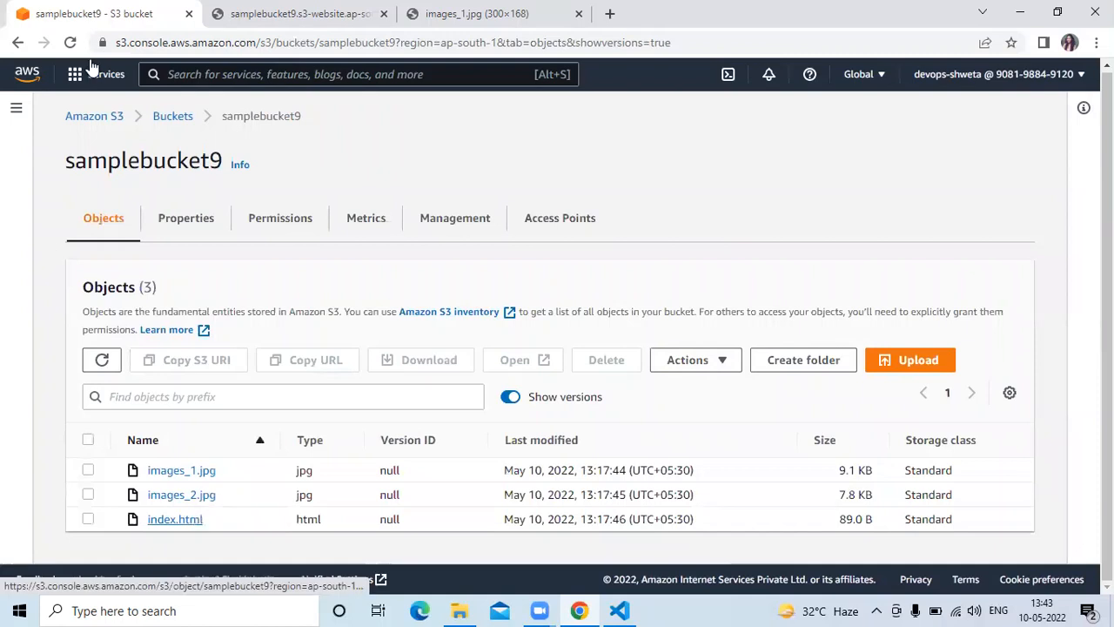
Reload the static website to check the served page, and toggle the version display in samplebucket9's object list off and on.
click(295, 14)
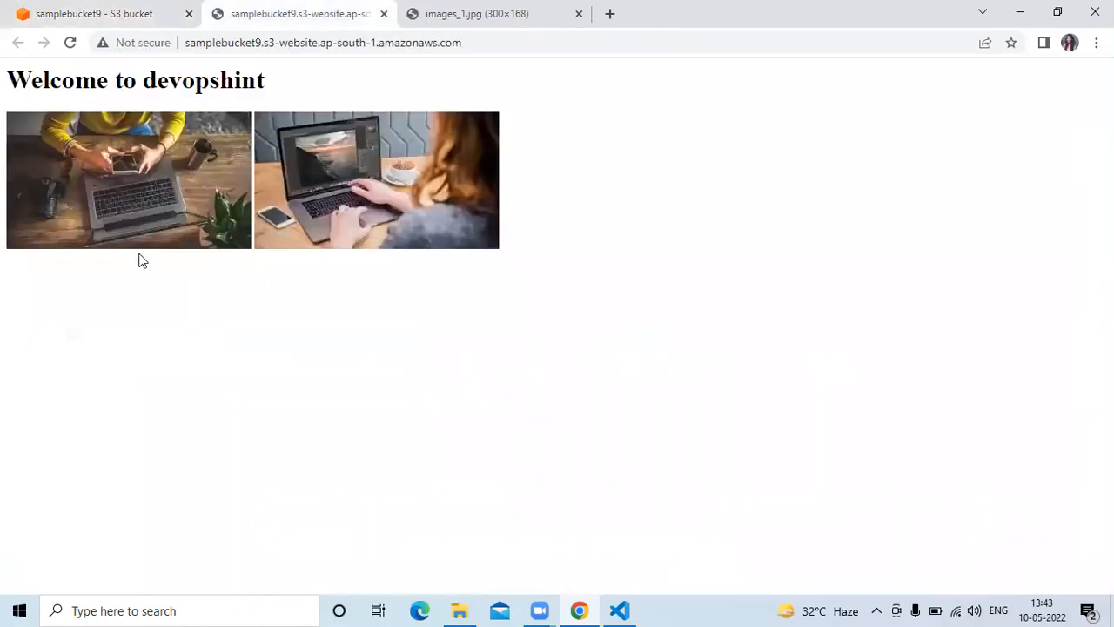
click(70, 44)
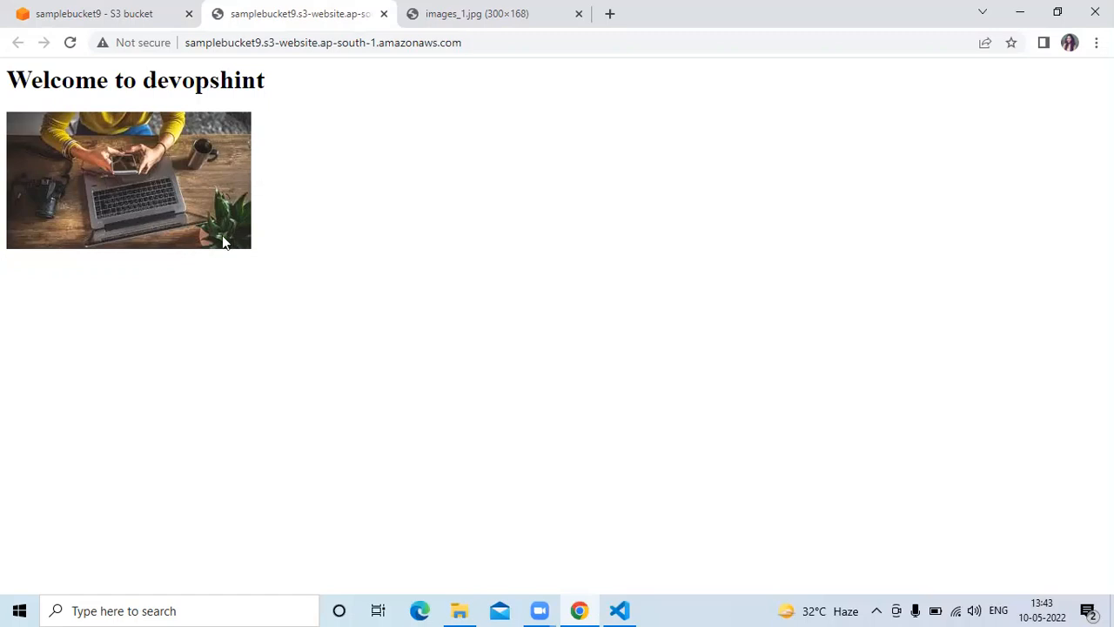
click(84, 10)
click(510, 397)
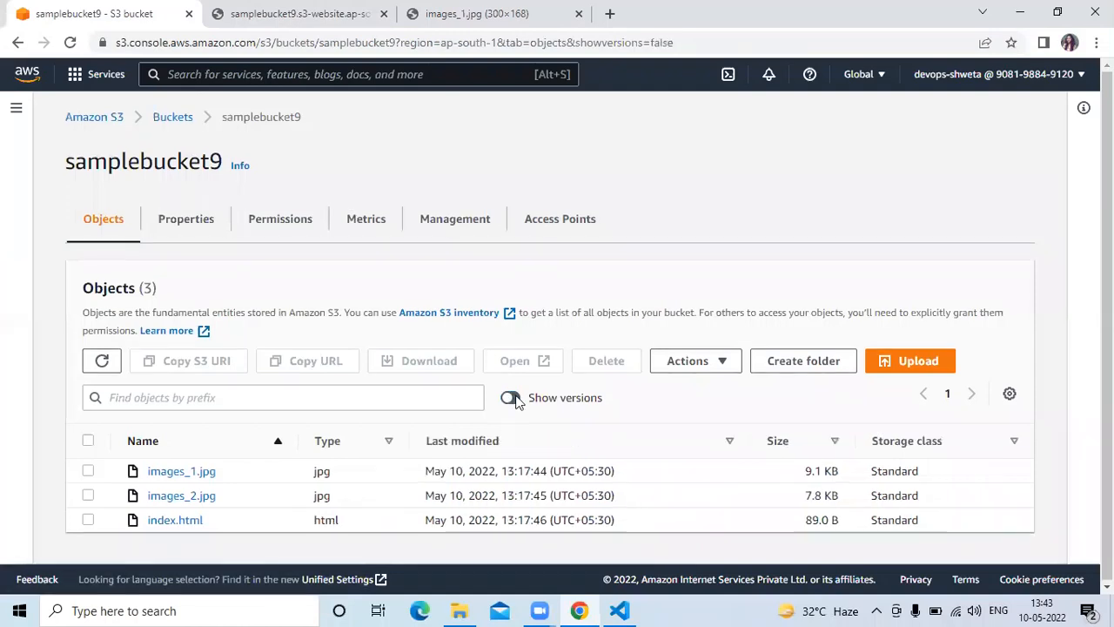
click(510, 397)
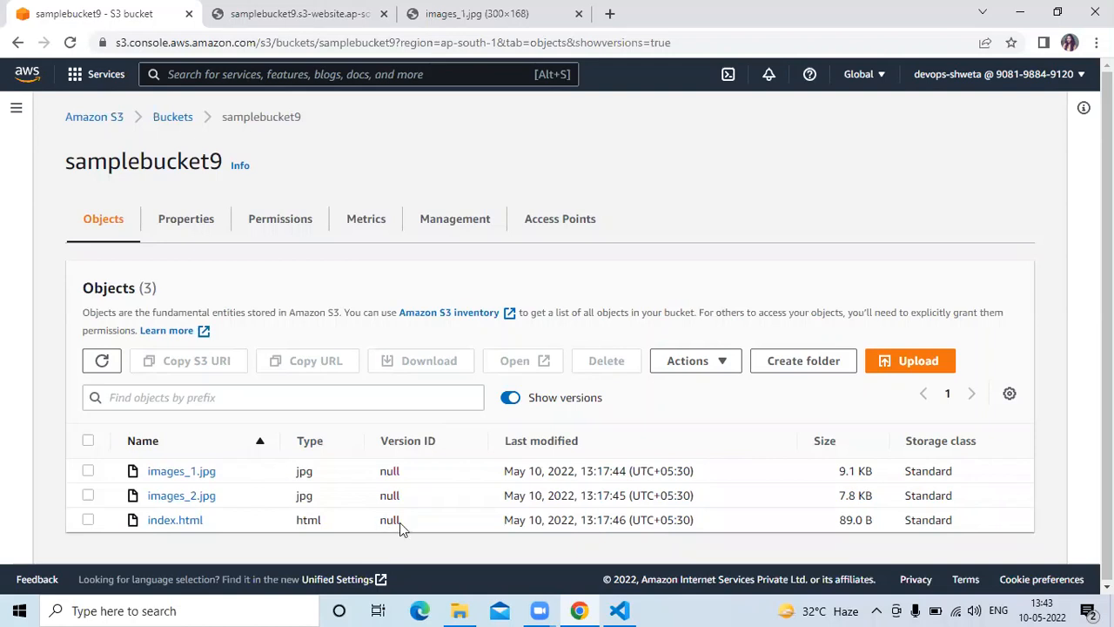
Upload the index file from the Desktop S3 folder to samplebucket9 again and close the upload status.
click(892, 362)
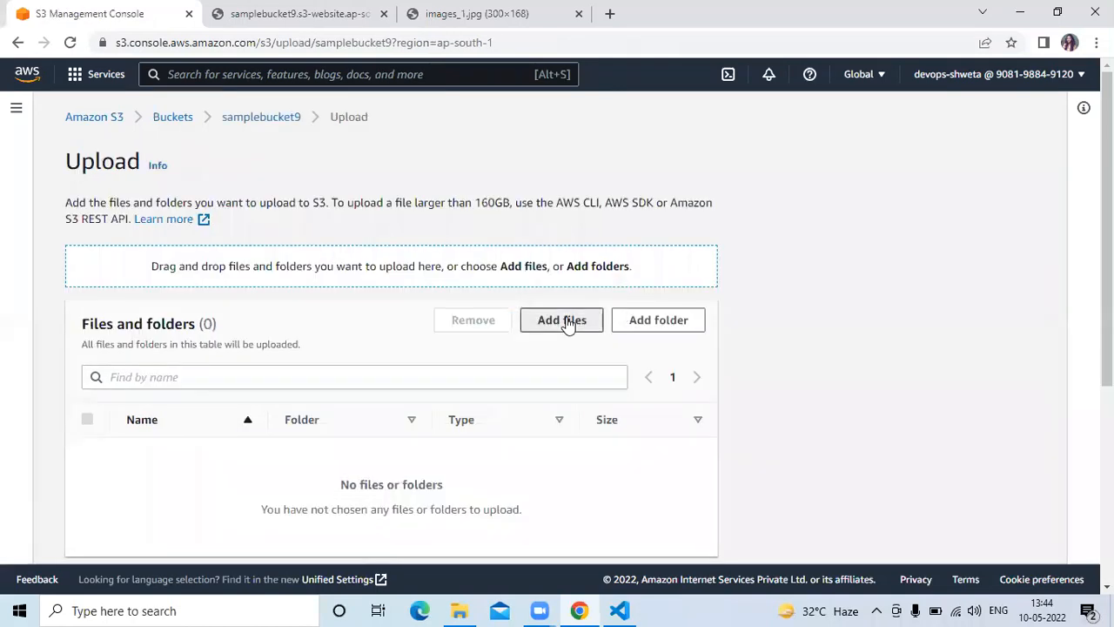
click(566, 322)
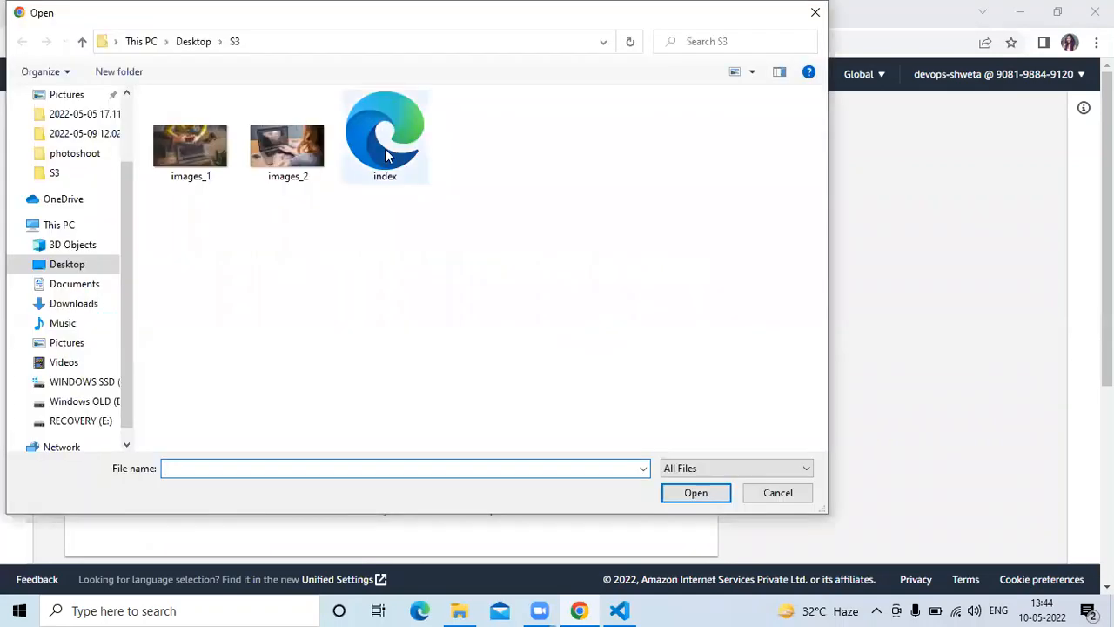
click(716, 490)
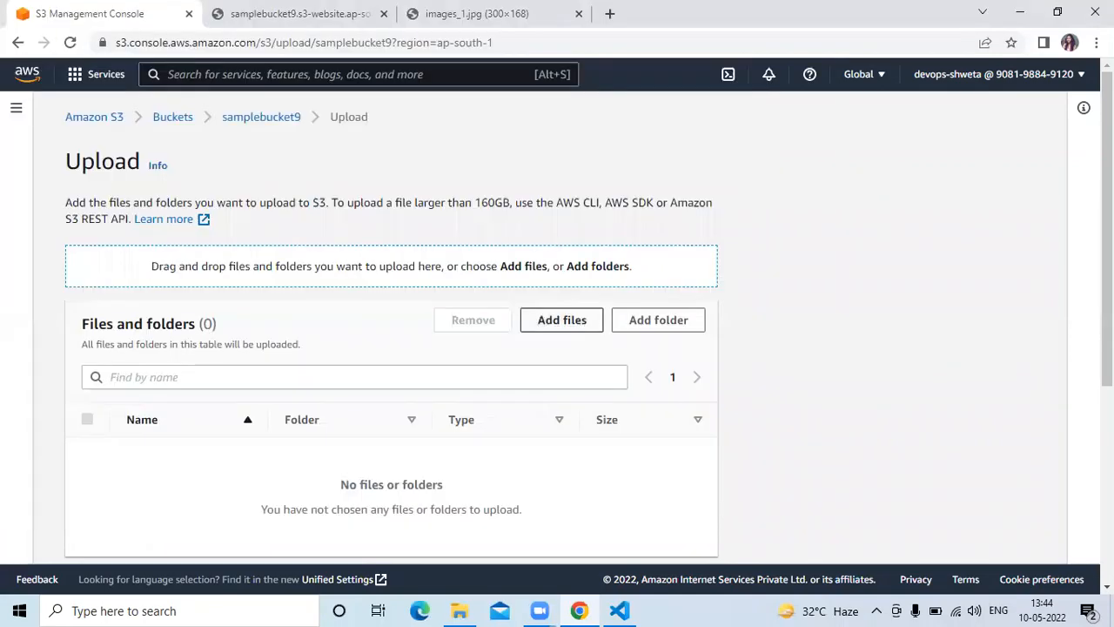
scroll(738, 529, down, 3)
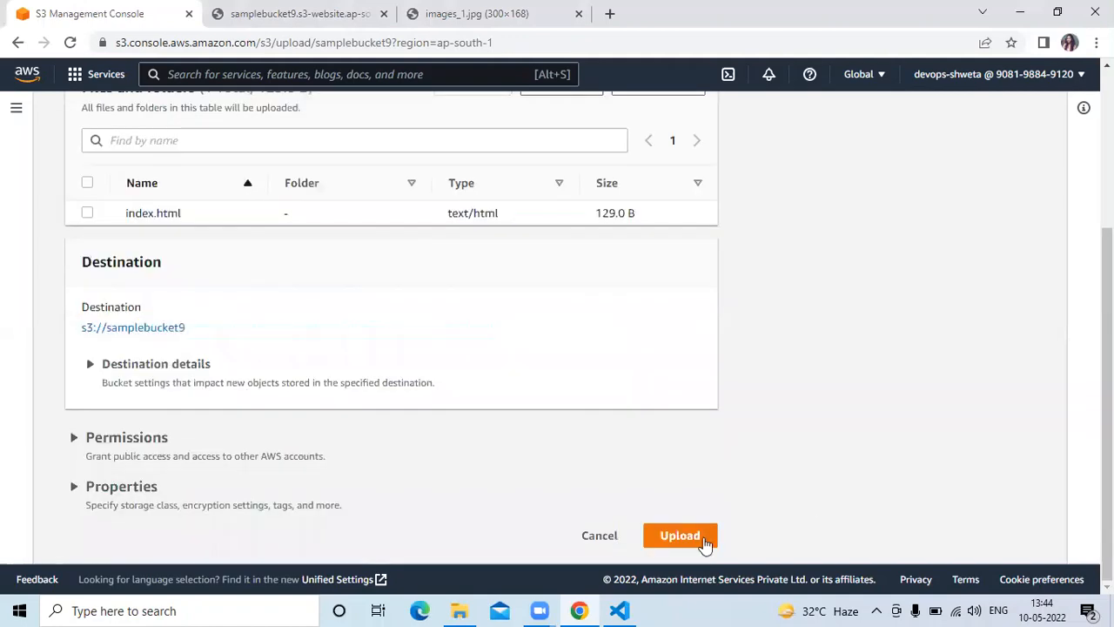
click(703, 537)
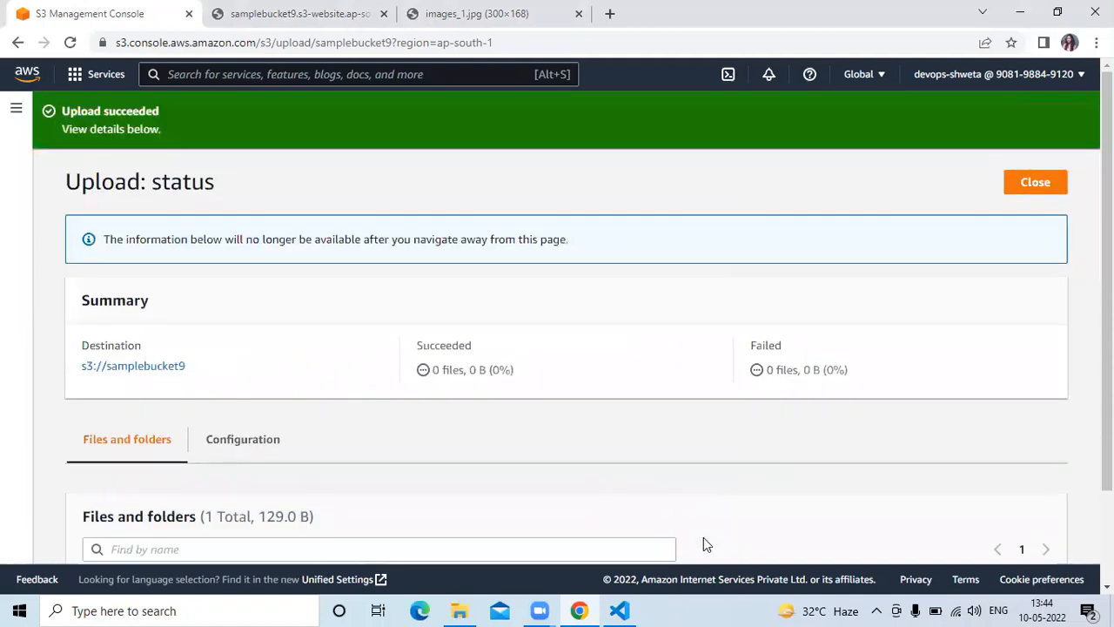
click(1033, 184)
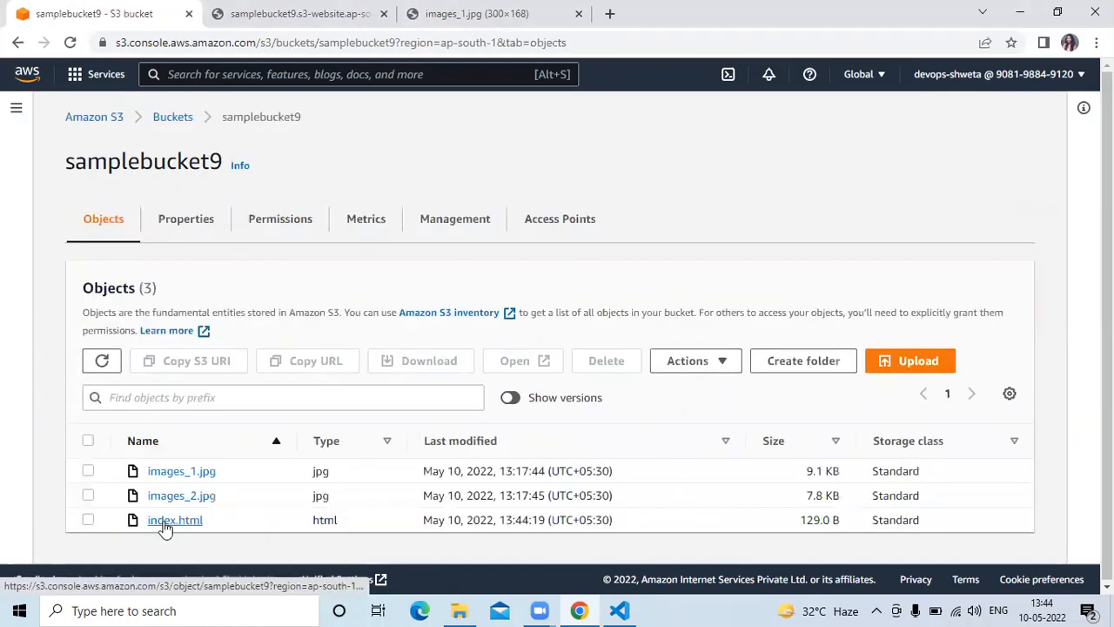
Grant Everyone (public access) read permission on the index.html object in its access control list, acknowledge the effects, and save the changes.
click(166, 528)
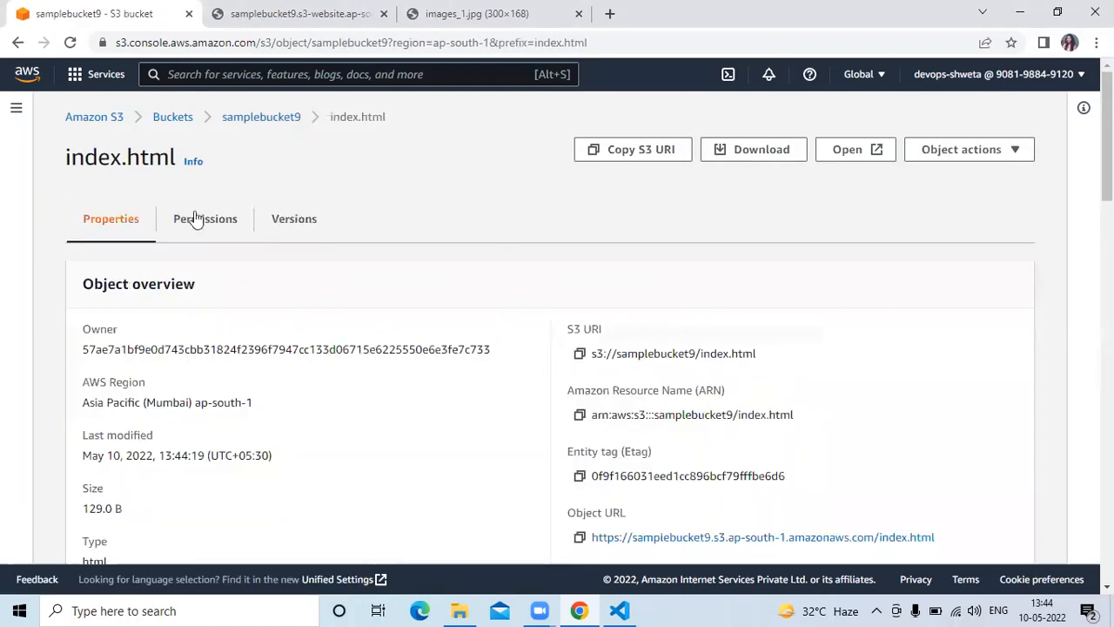
click(196, 218)
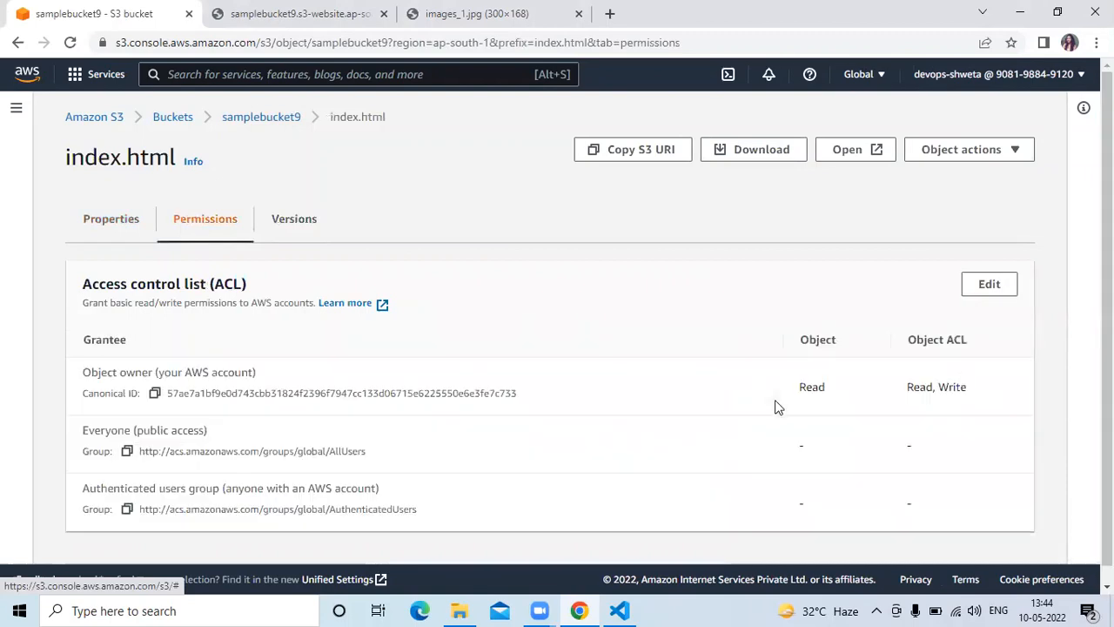
click(977, 296)
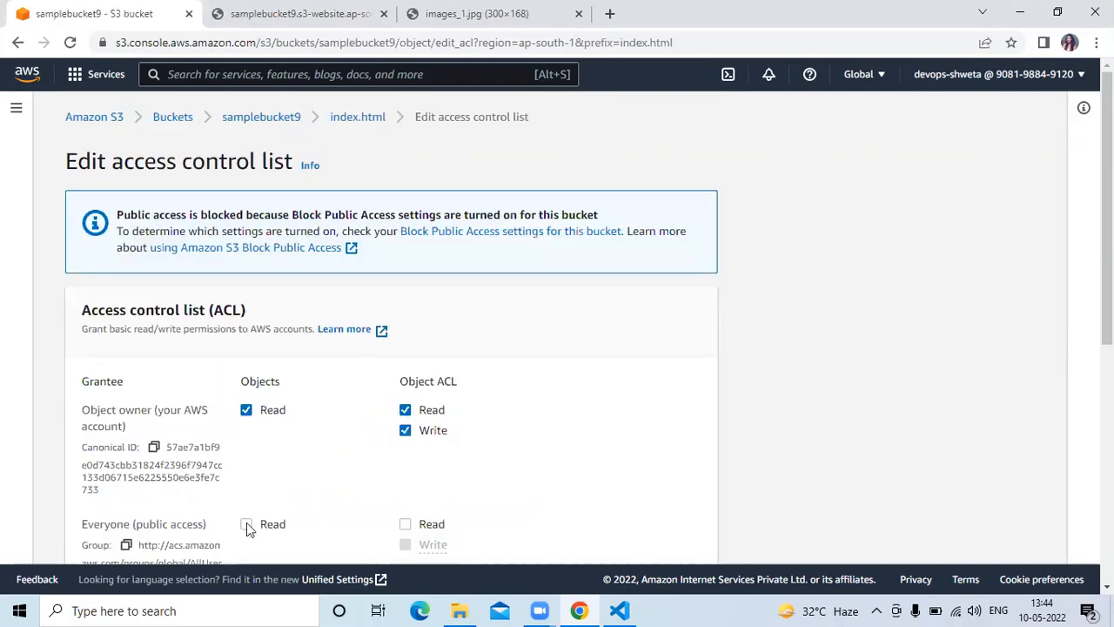
click(246, 525)
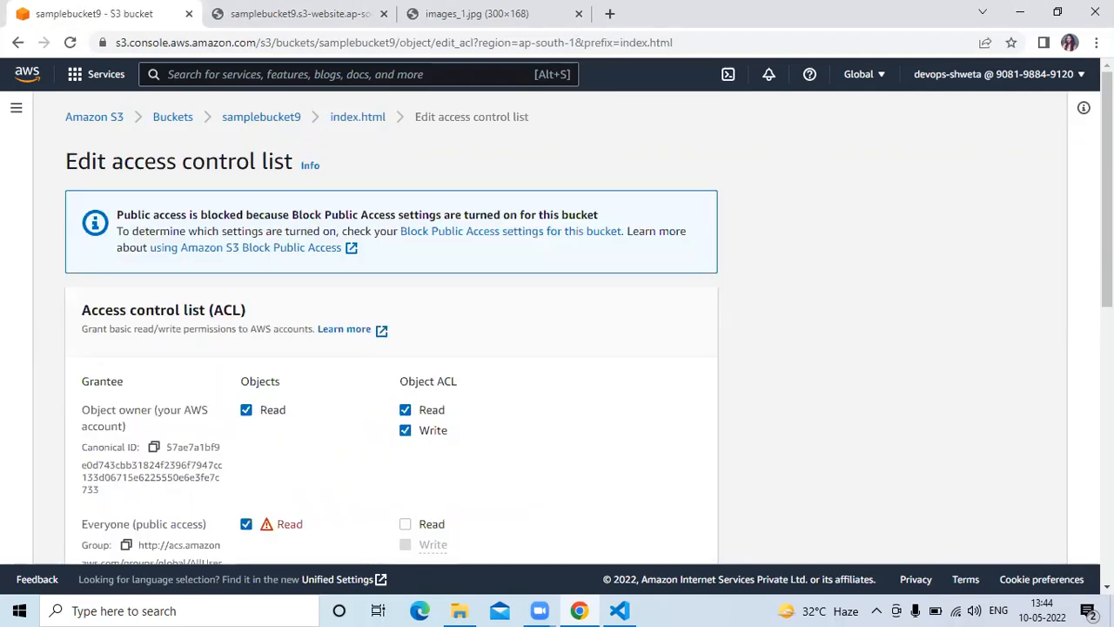
scroll(364, 308, down, 5)
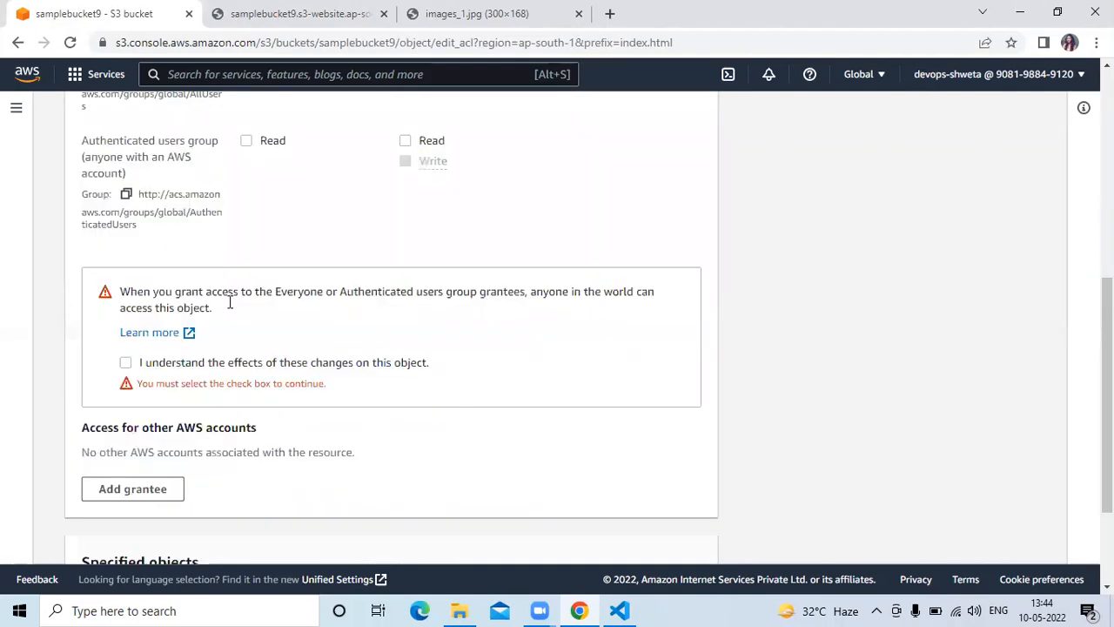
click(126, 362)
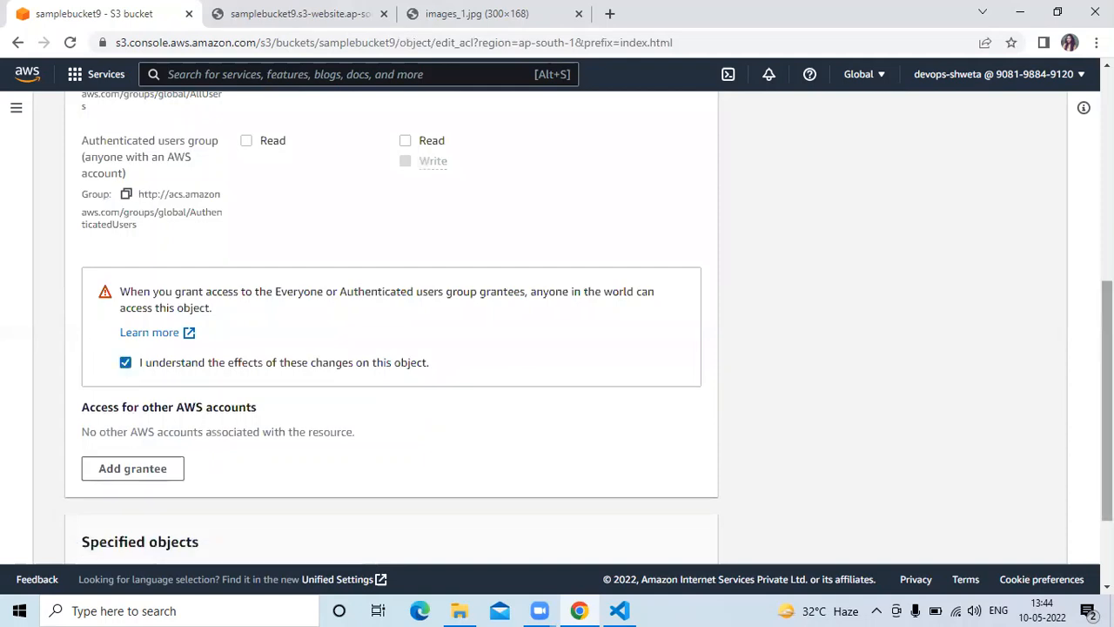
scroll(770, 547, down, 2)
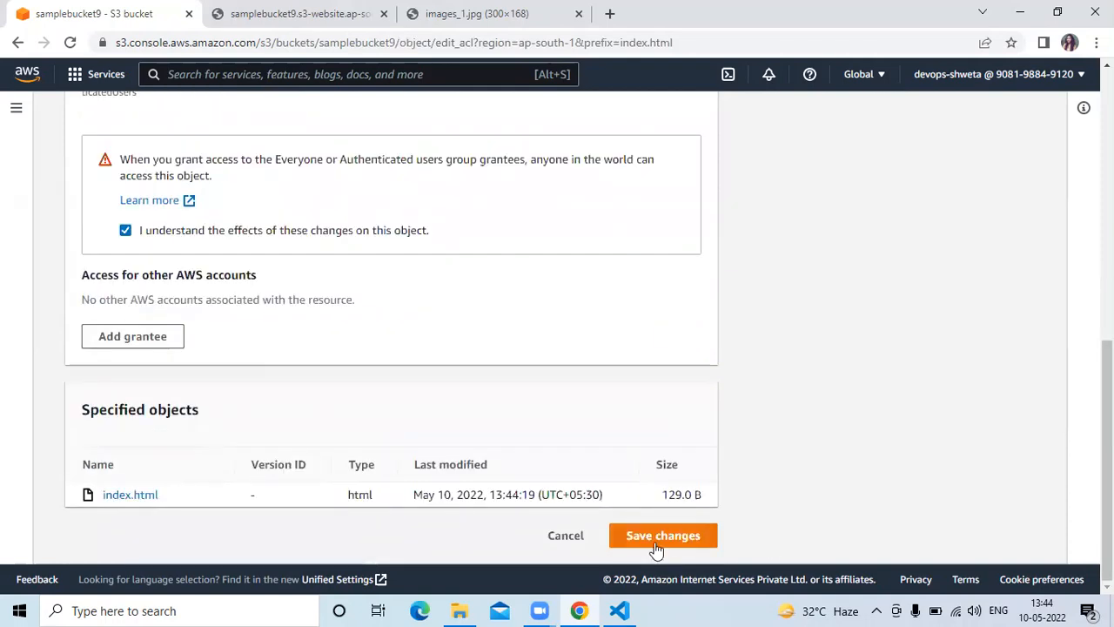
click(655, 544)
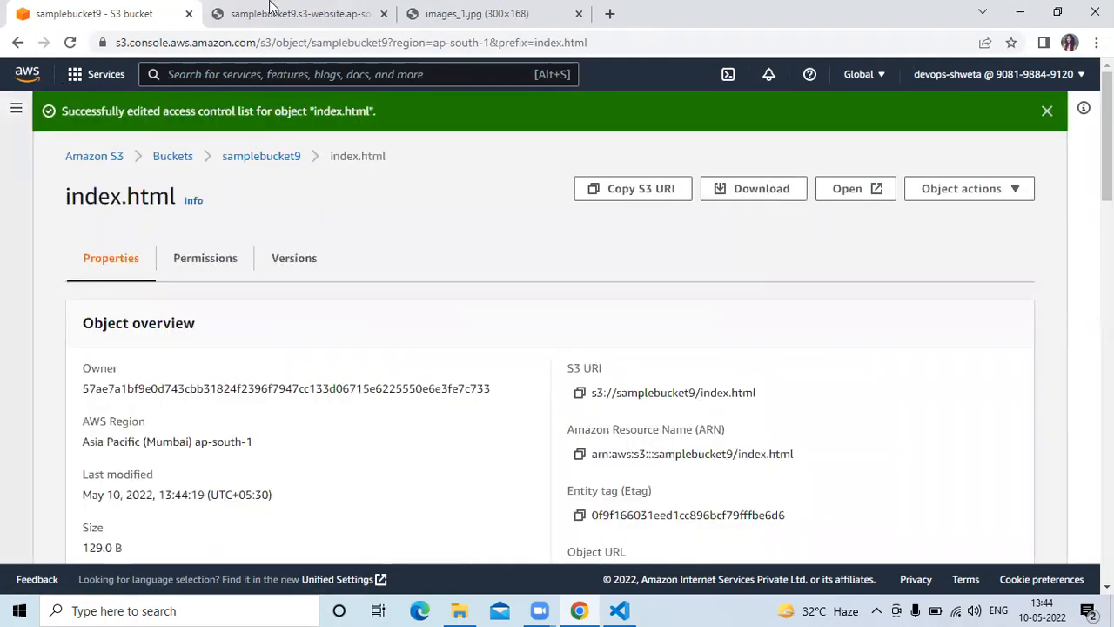
Reload the static website to check the served page, and examine the current version's ID among the versions of index.html.
click(272, 7)
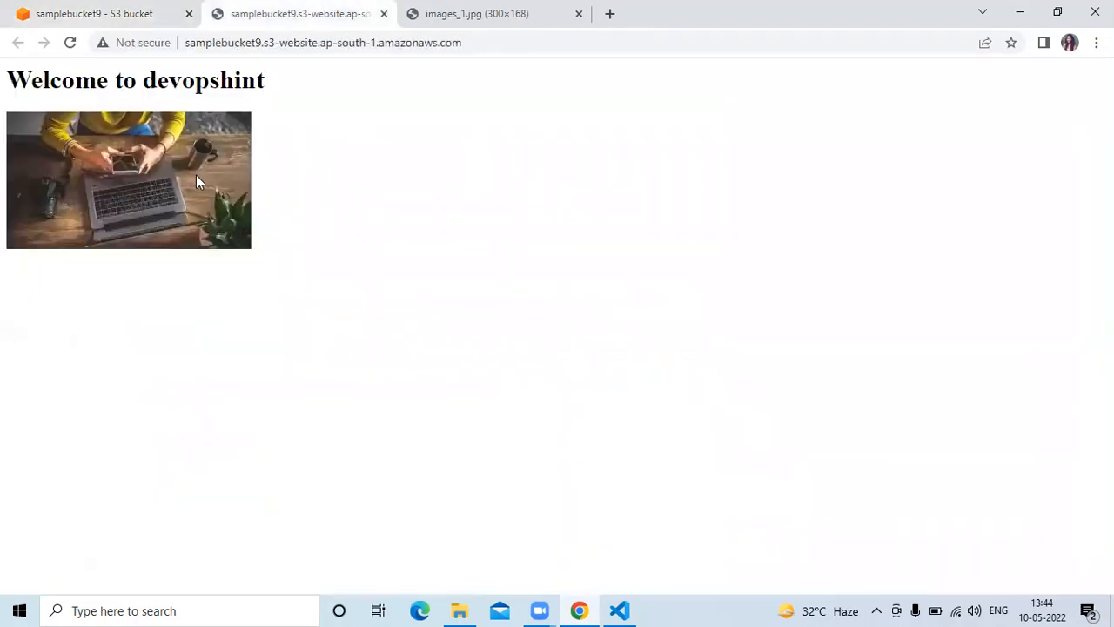
click(71, 44)
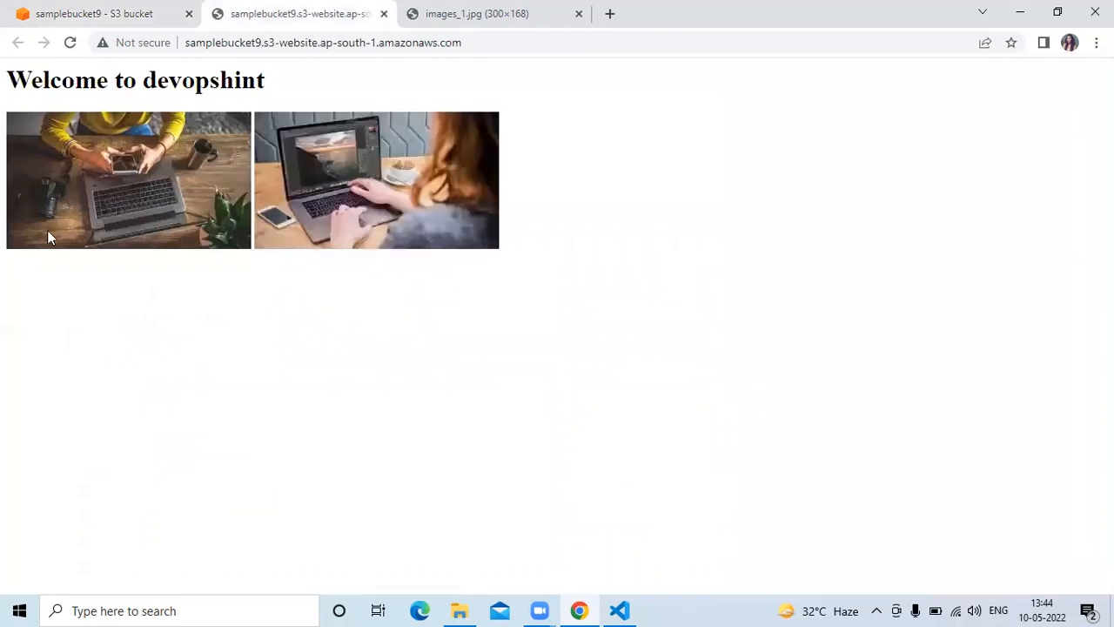
click(45, 21)
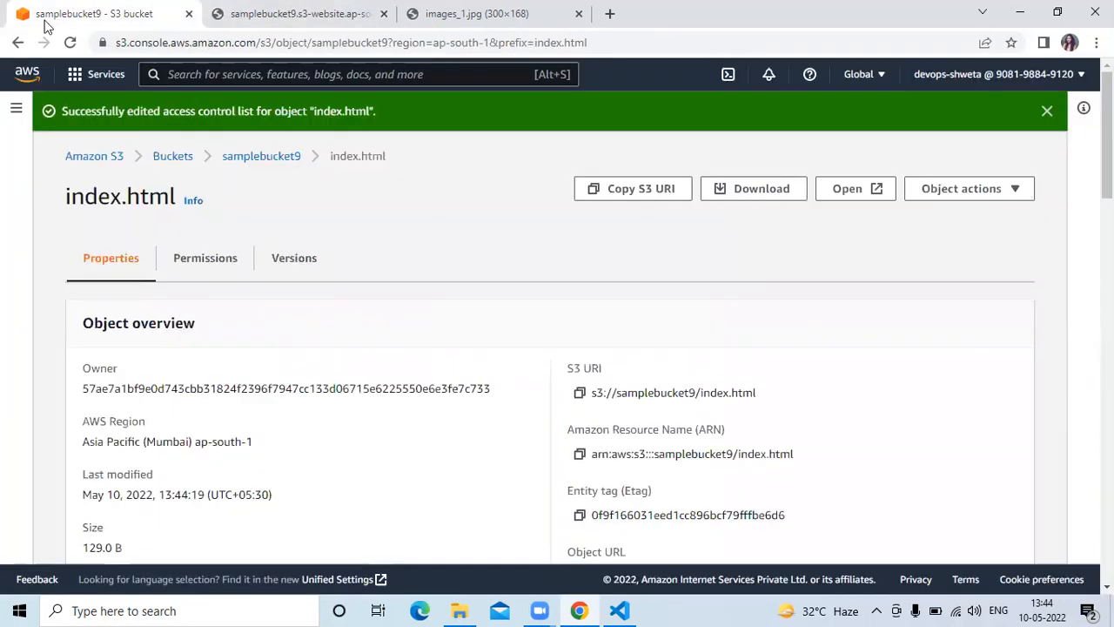
click(275, 279)
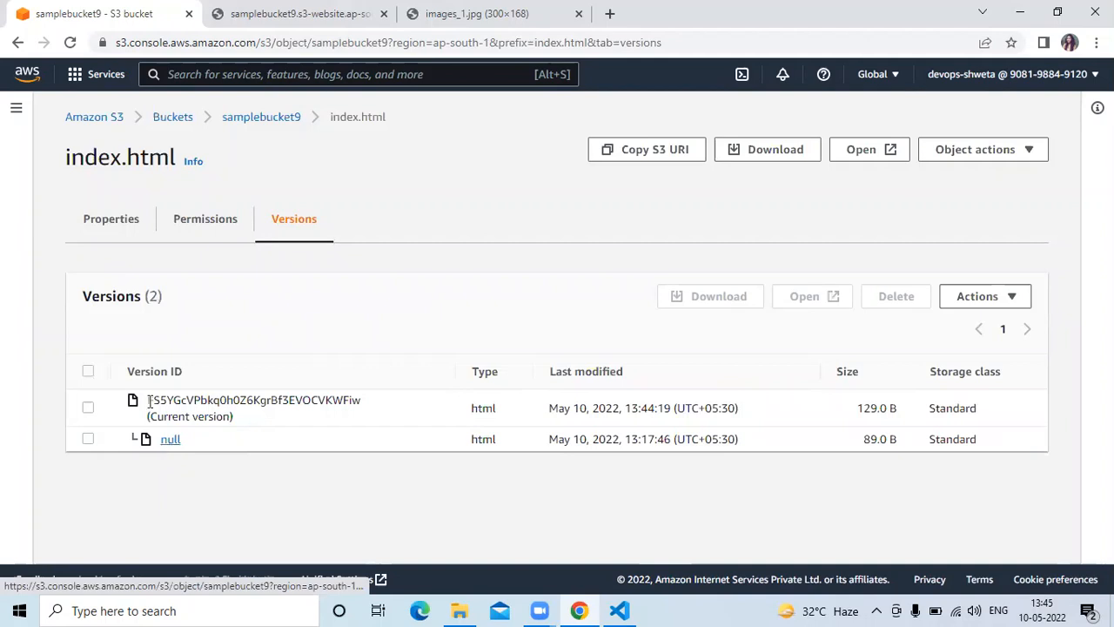
drag(148, 400, 360, 413)
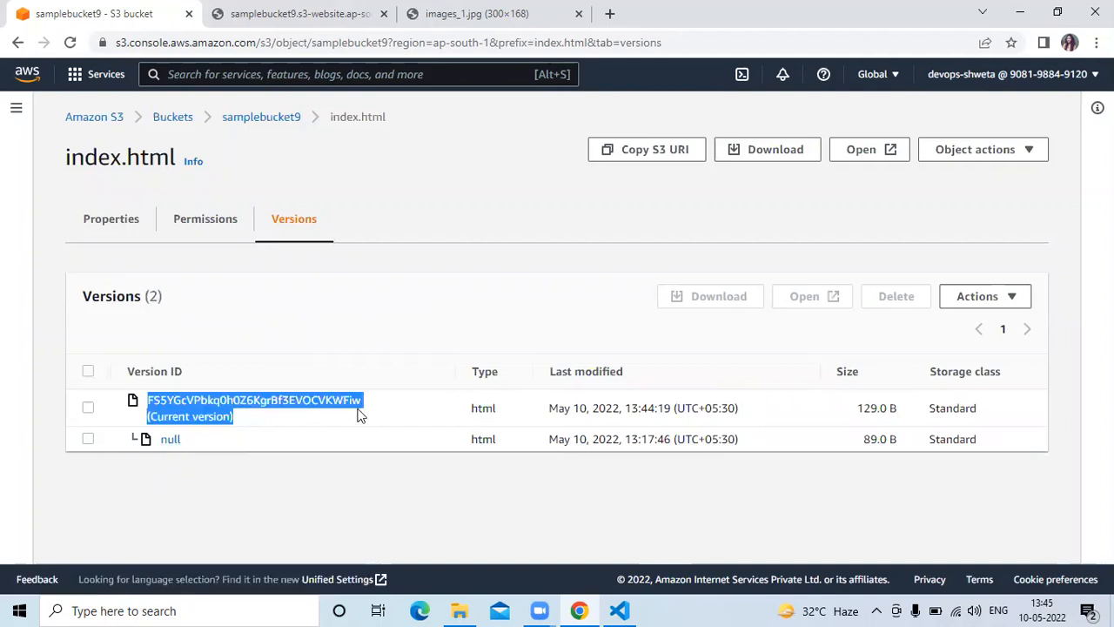
Show object versions in samplebucket9's object list, compare the version IDs of the two index.html entries, and hide the versions again.
click(236, 121)
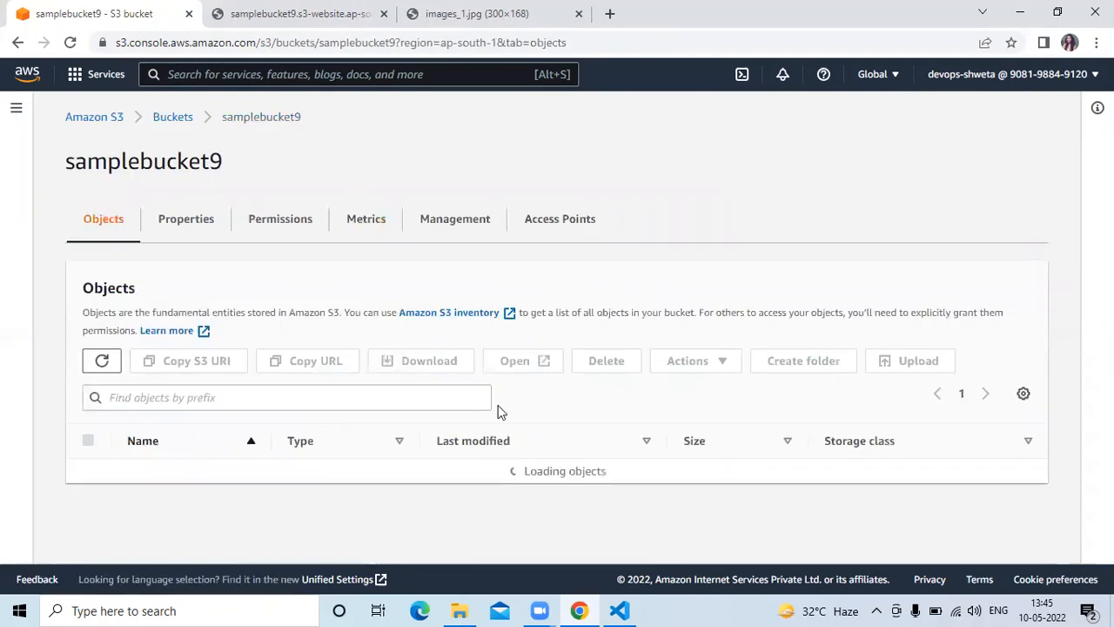
click(511, 398)
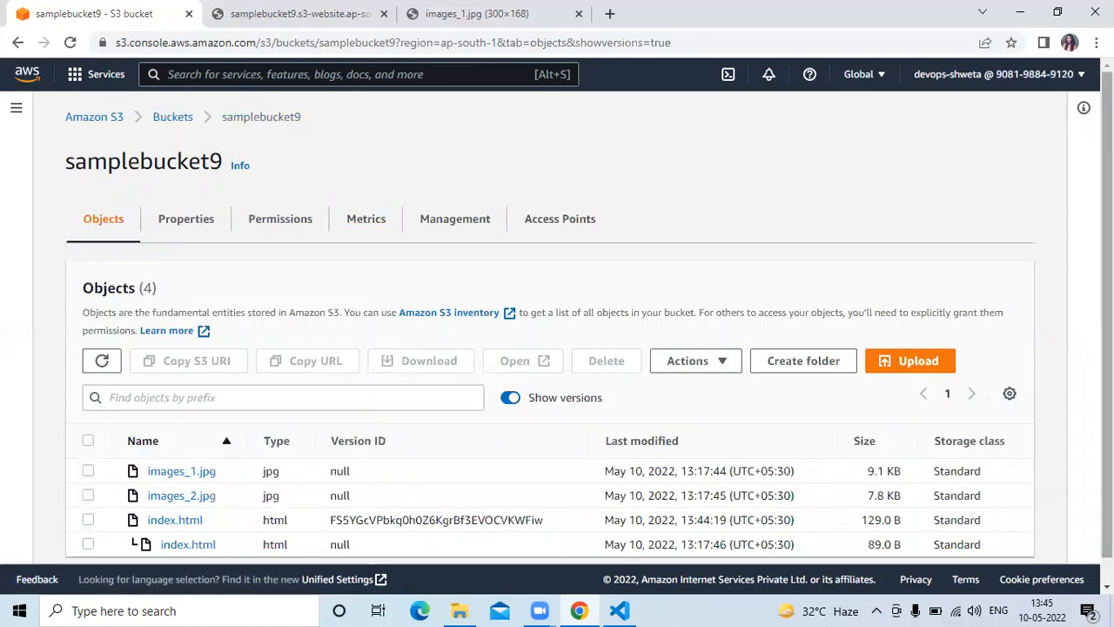
scroll(336, 518, down, 1)
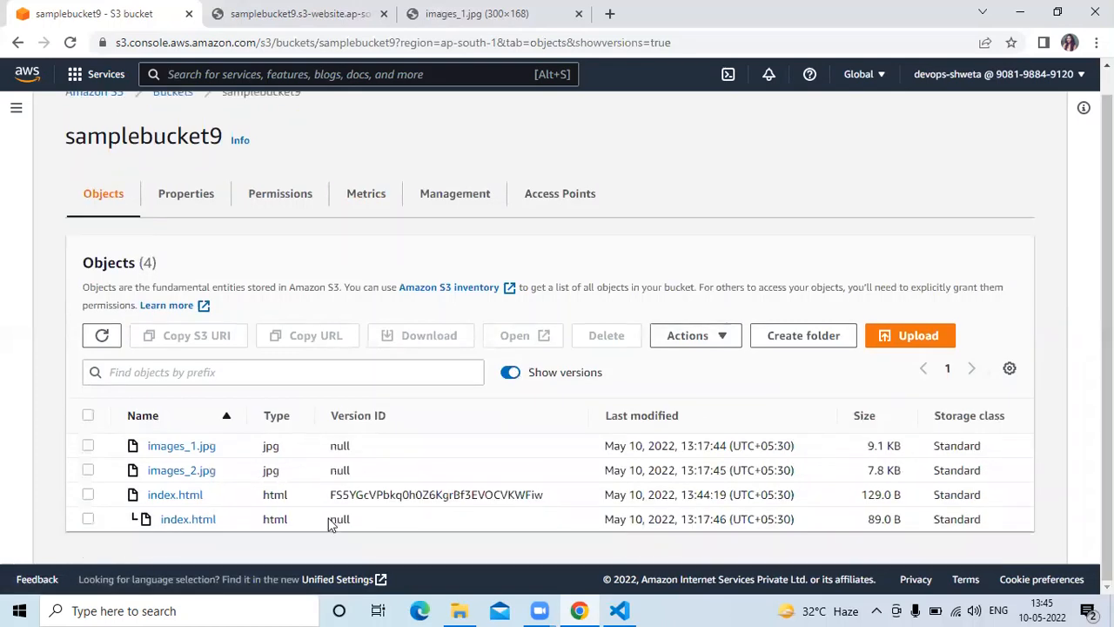
double_click(336, 521)
double_click(543, 496)
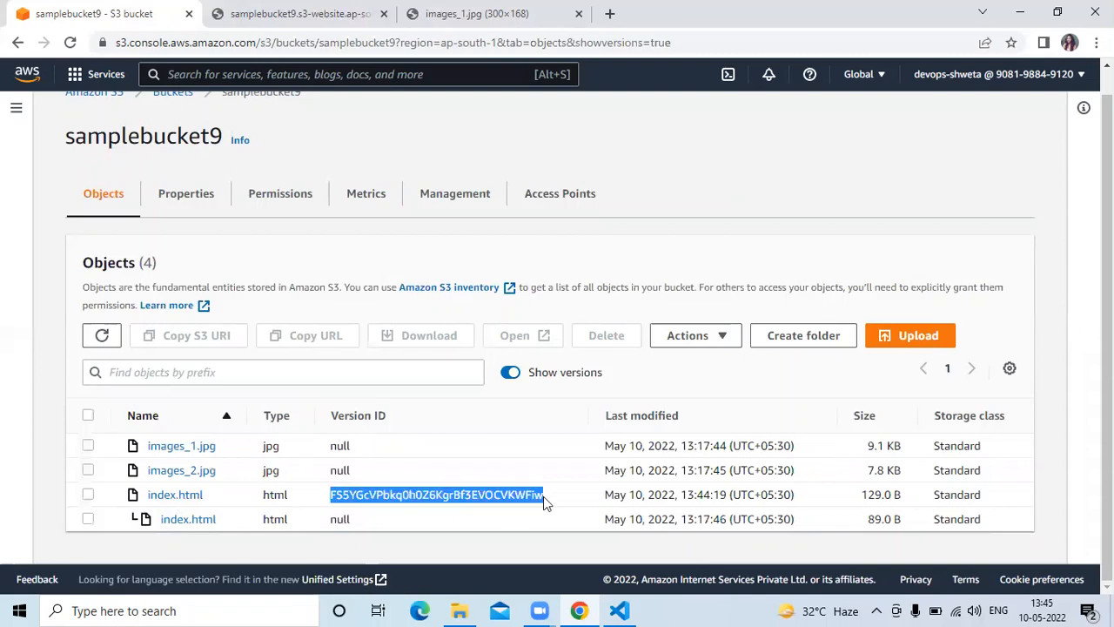
click(501, 546)
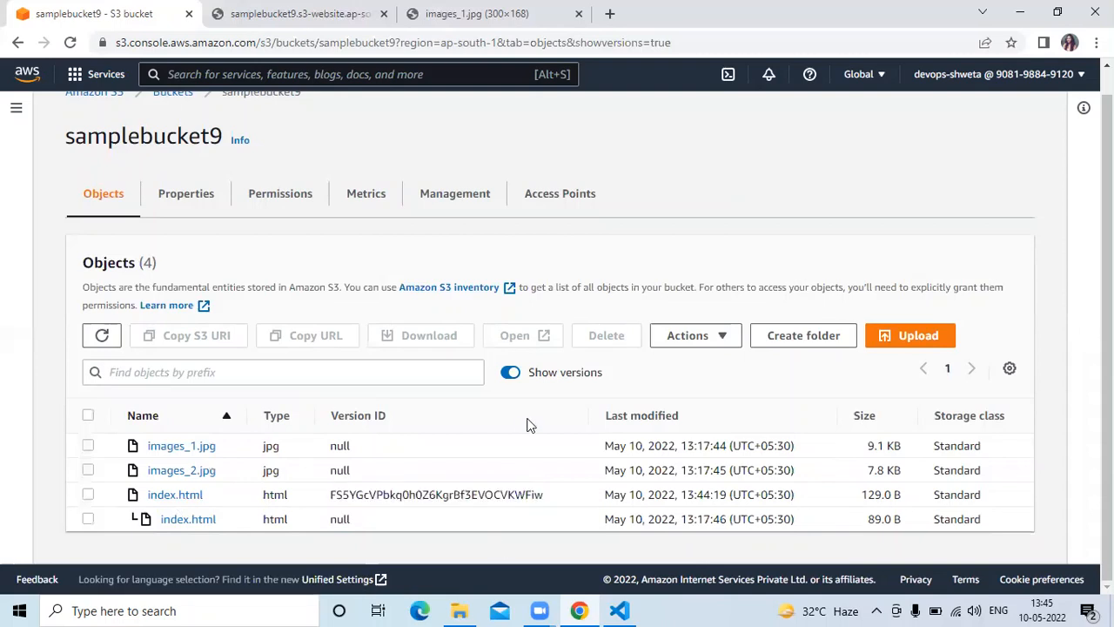
click(506, 378)
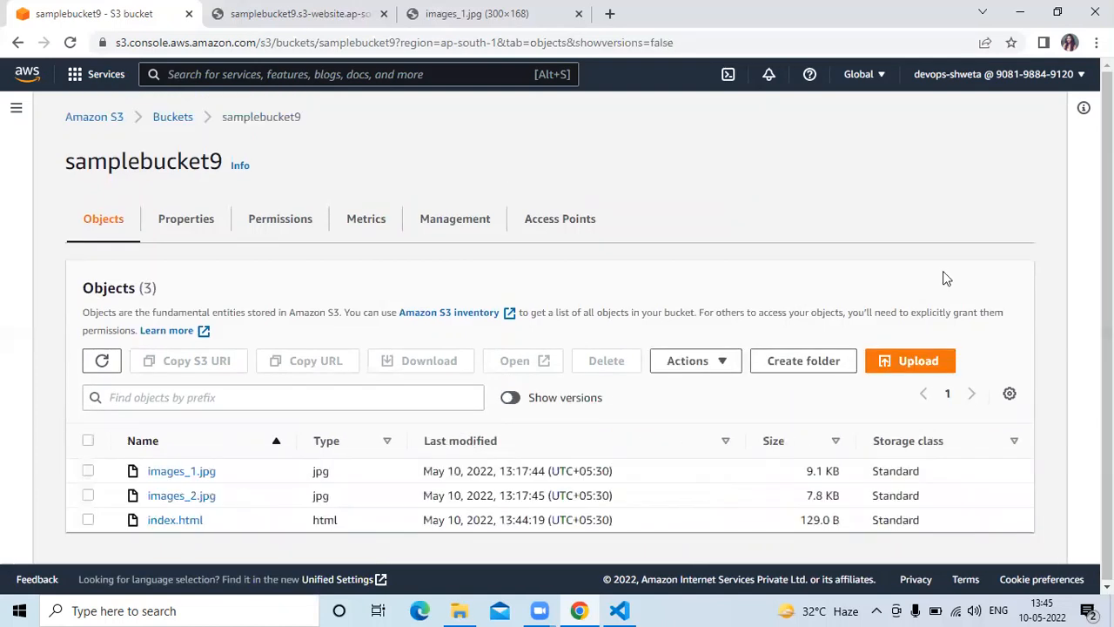
Delete images_1.jpg from samplebucket9, confirming with the text "delete", and close the deletion status.
click(87, 470)
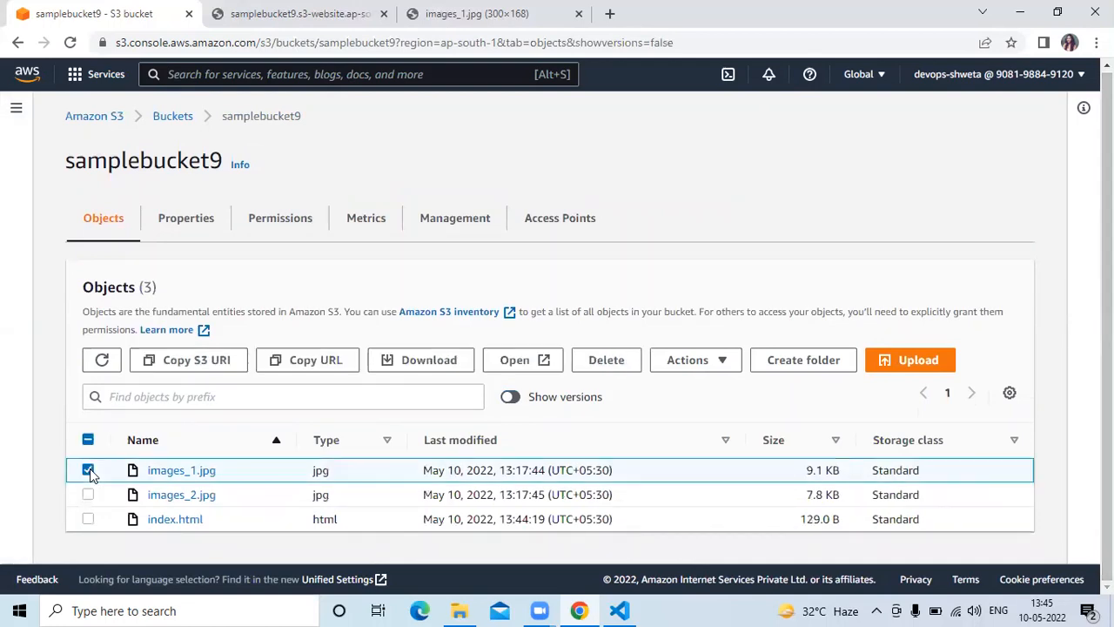
click(593, 362)
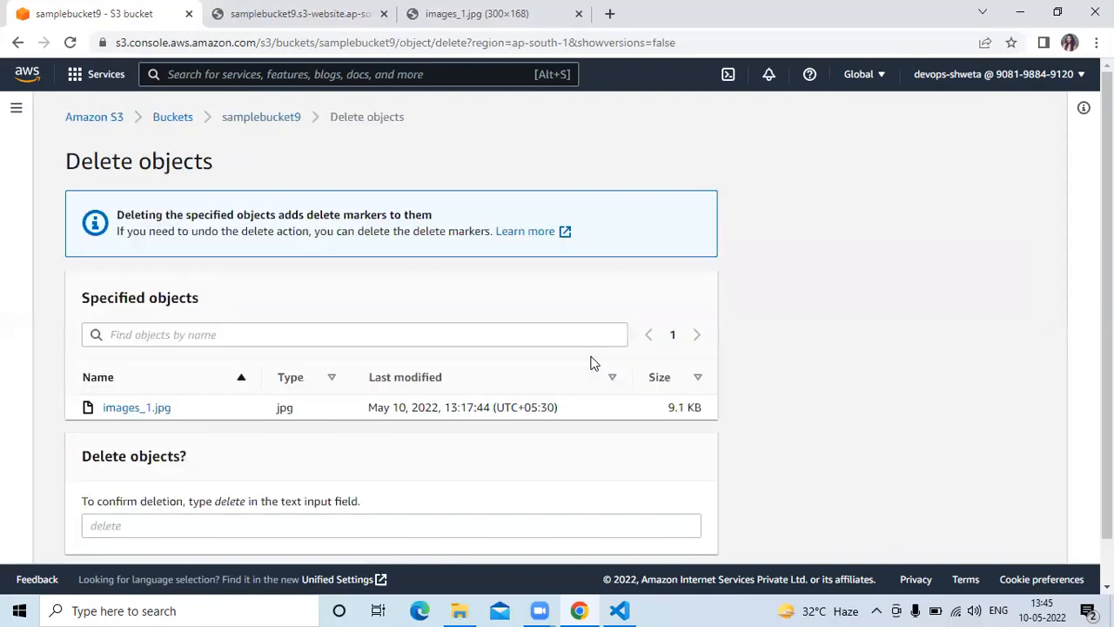
scroll(365, 451, down, 1)
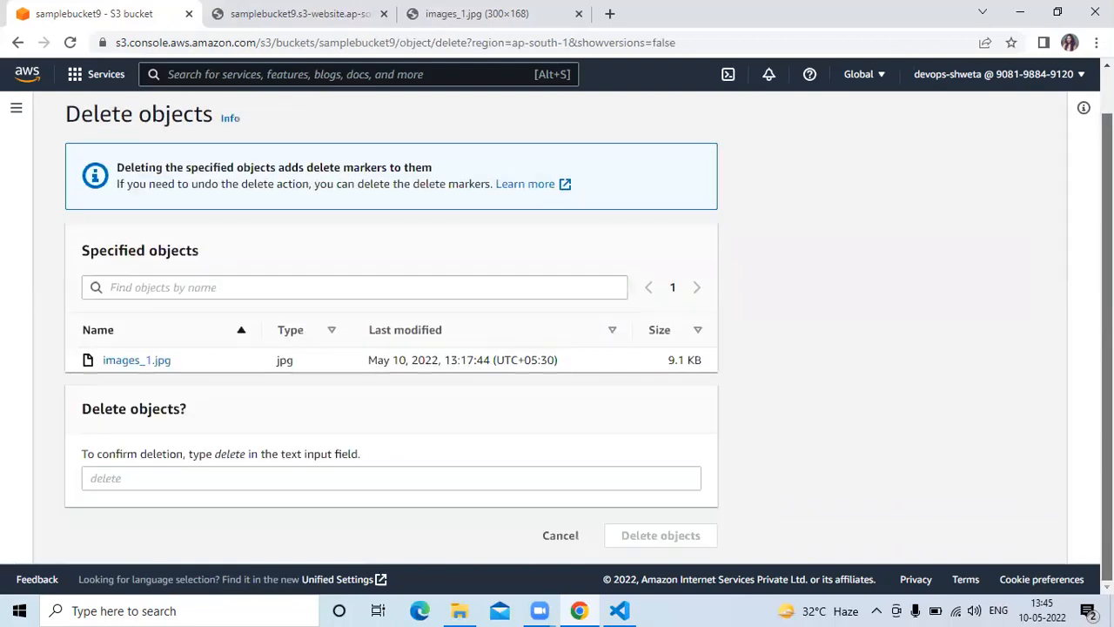
click(340, 483)
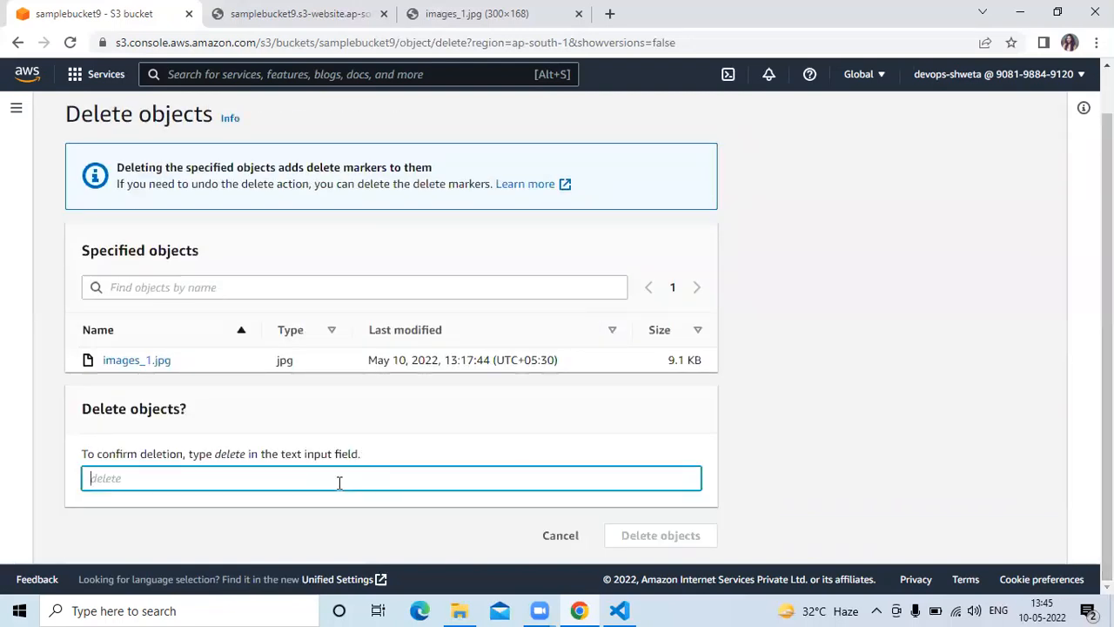
text(delete)
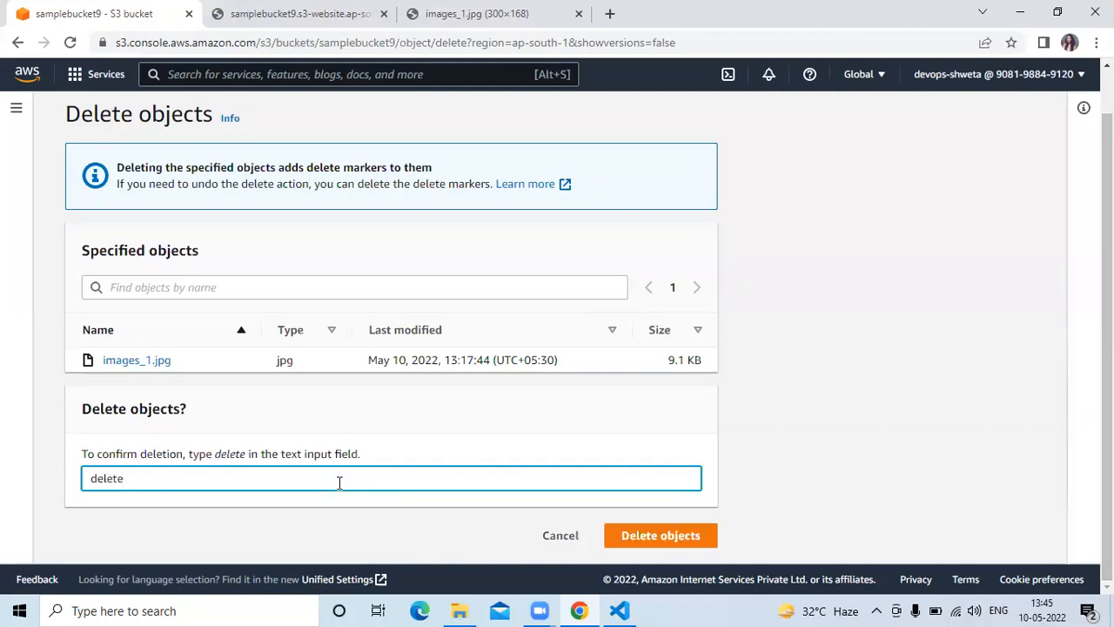
click(693, 538)
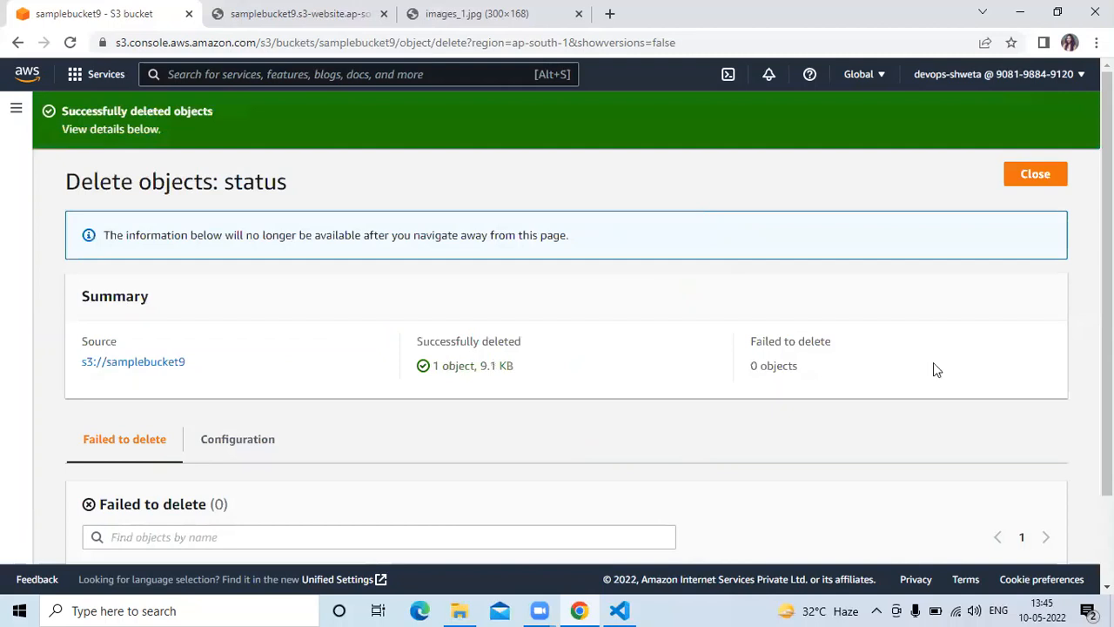
click(1037, 182)
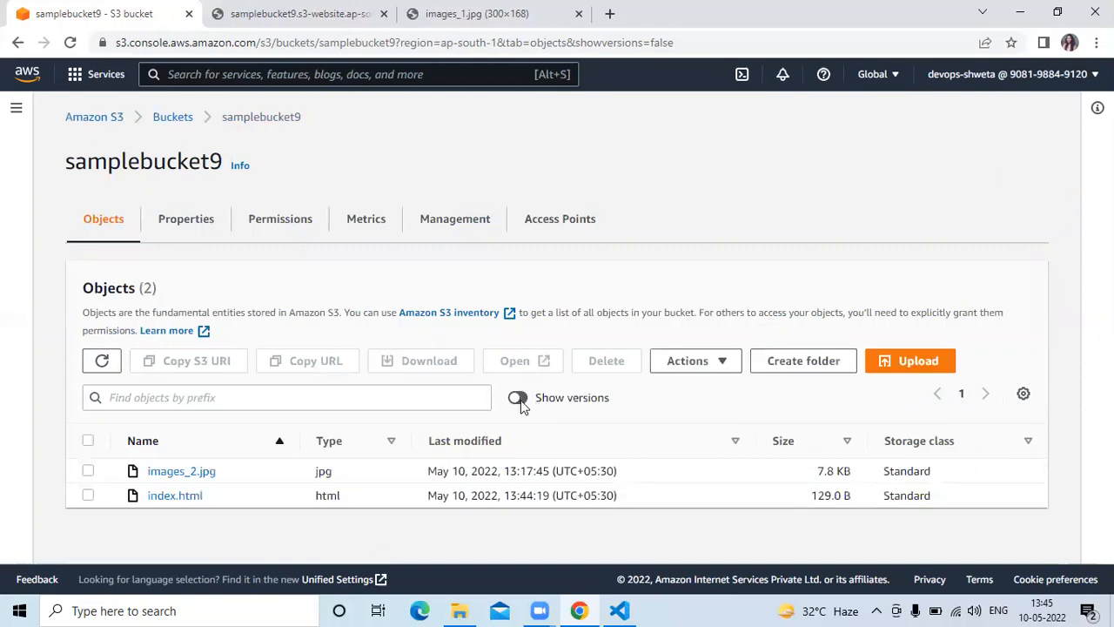
Show object versions, examine the type and version ID of the images_1.jpg entries, and hide the versions again.
click(518, 398)
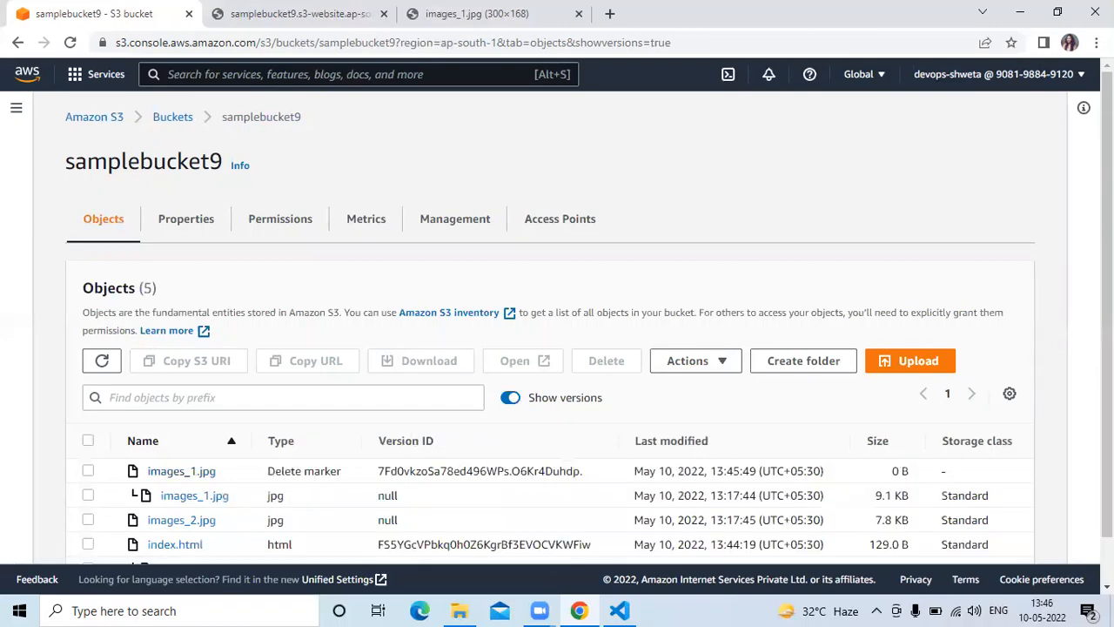
scroll(621, 416, down, 1)
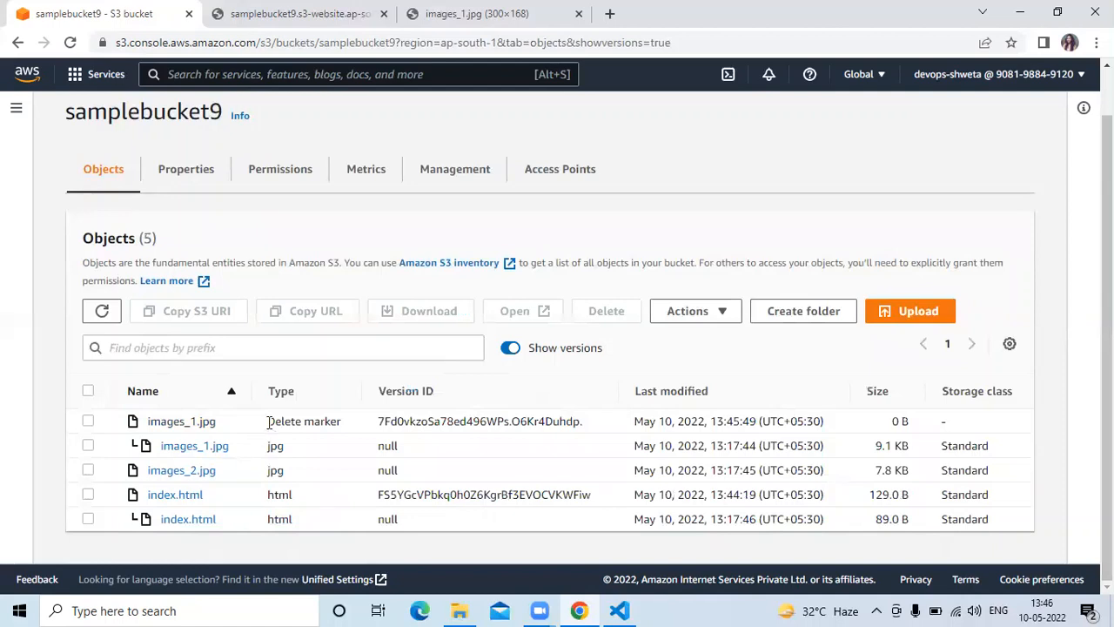
triple_click(351, 426)
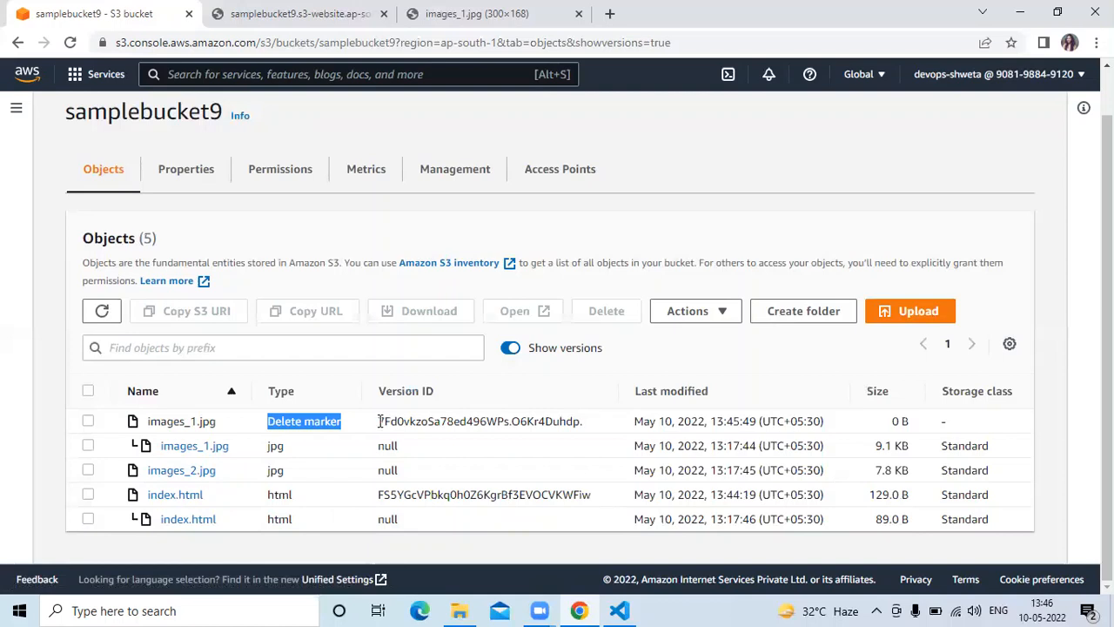
drag(381, 421, 633, 423)
click(293, 425)
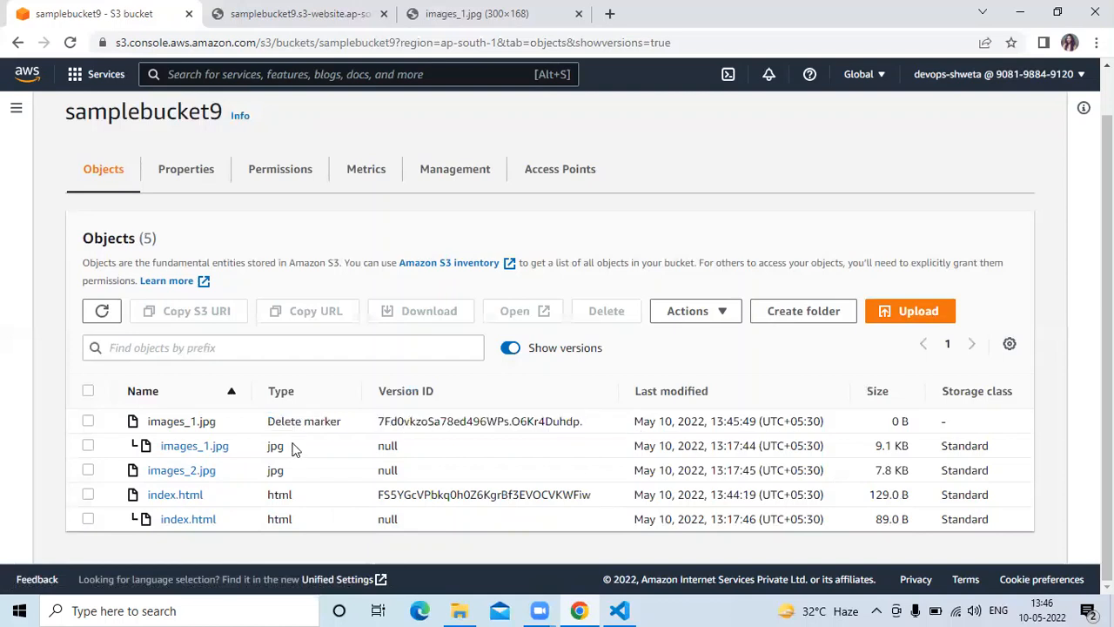
double_click(387, 446)
drag(269, 421, 343, 426)
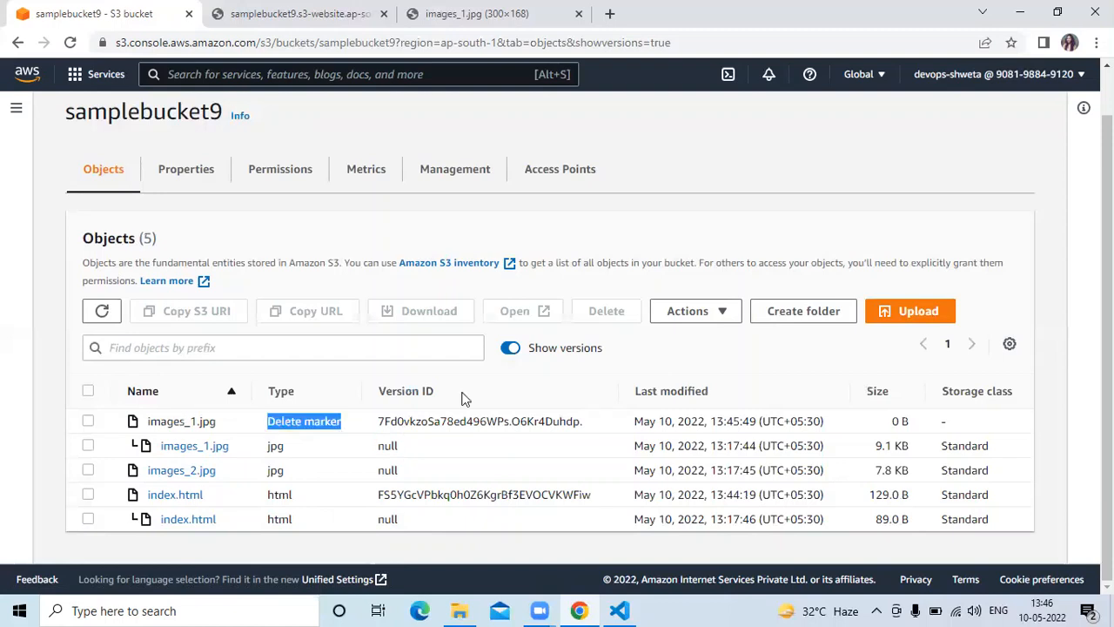
click(512, 349)
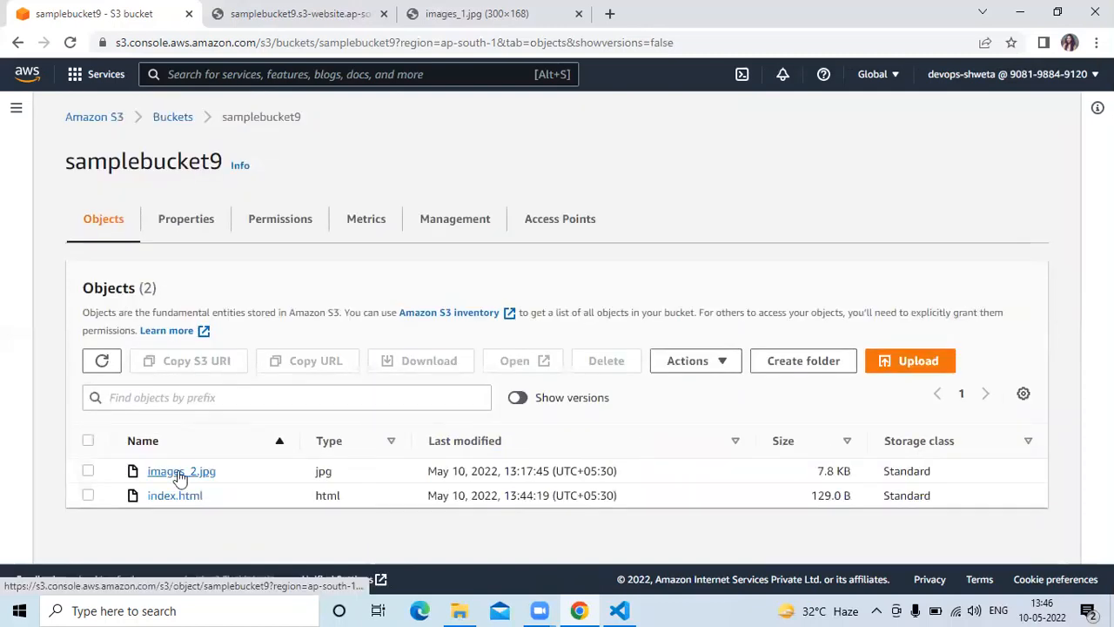
Show object versions in samplebucket9, select the delete marker of images_1.jpg, and open its deletion page.
click(516, 398)
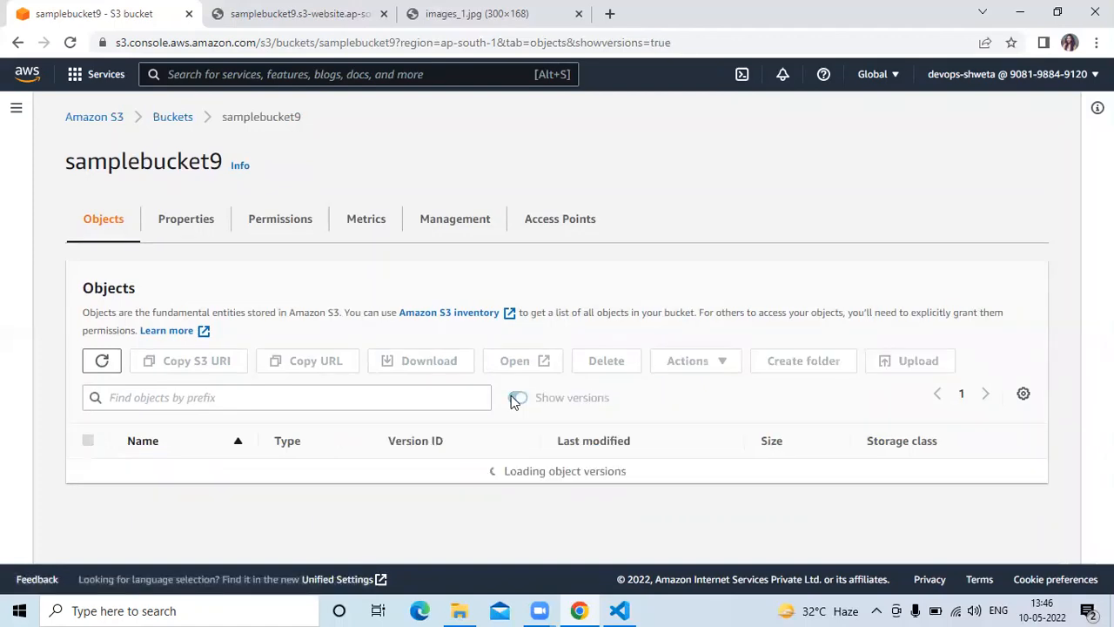
scroll(360, 397, down, 1)
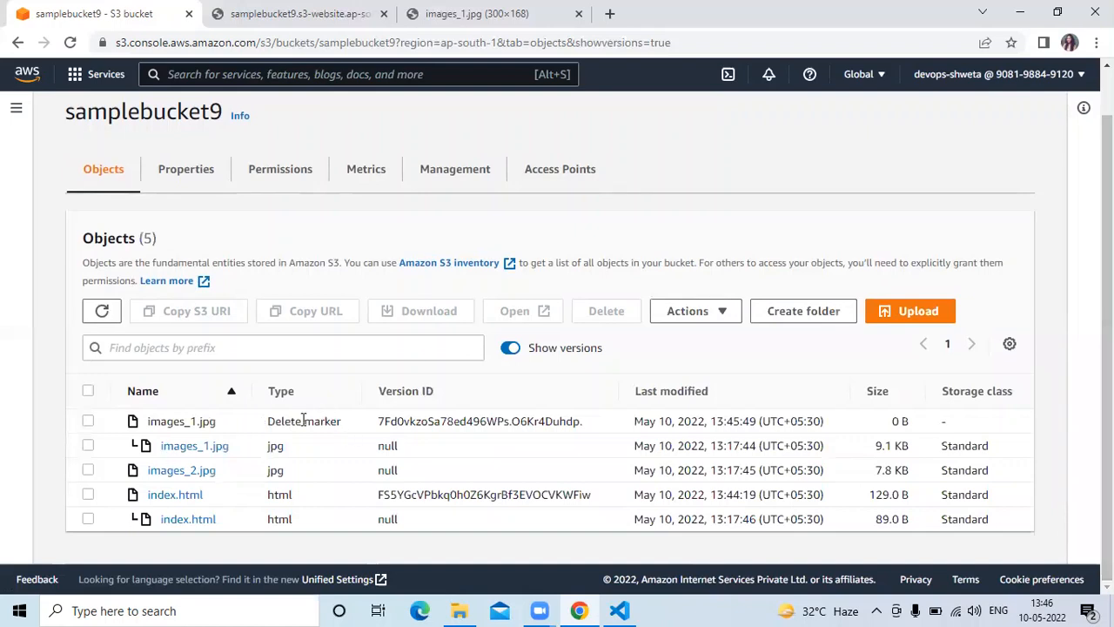
click(88, 422)
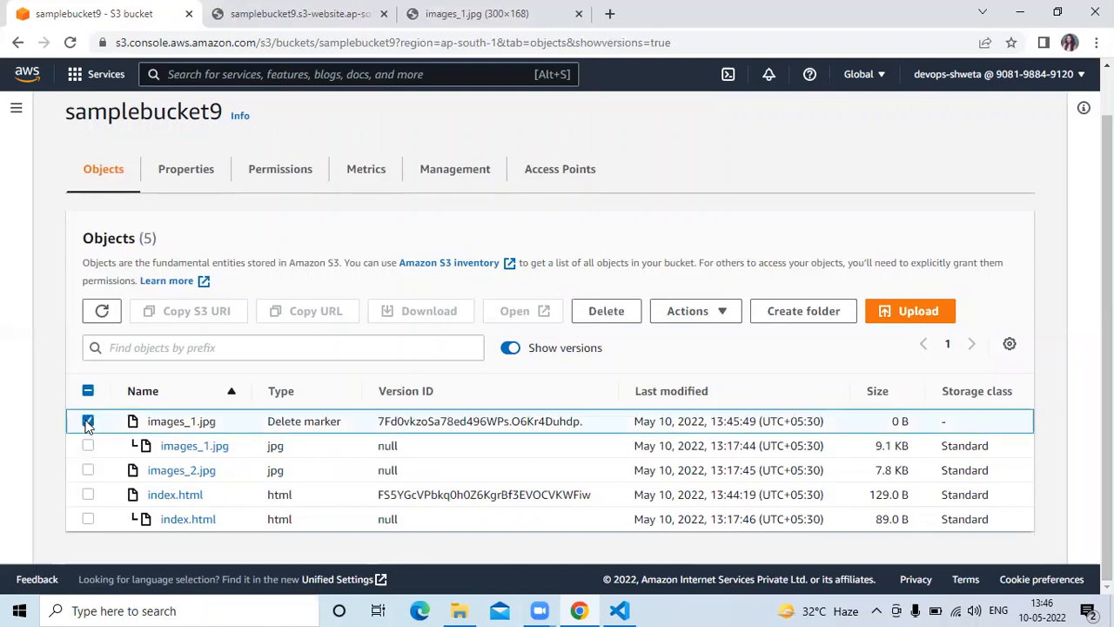
click(589, 320)
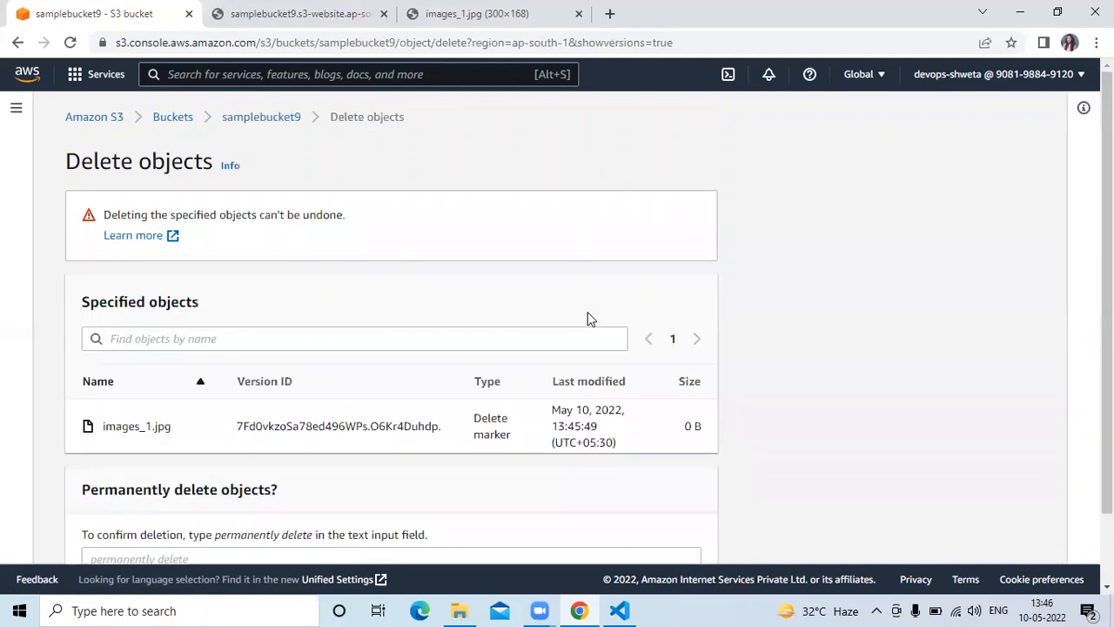
scroll(392, 349, down, 1)
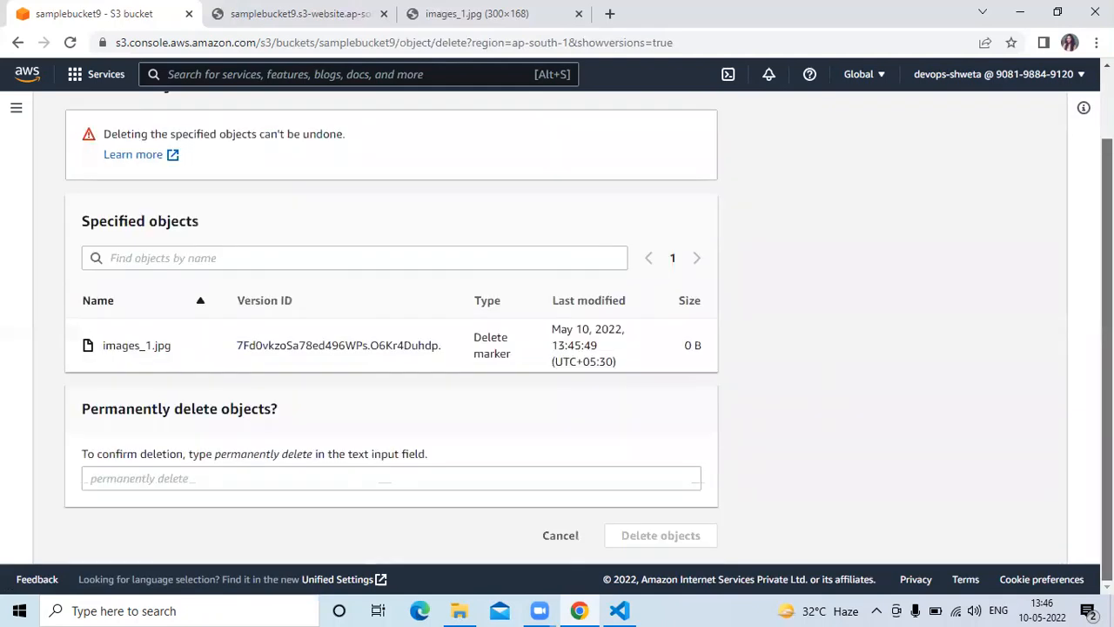
Reload the static website to check how the page is served while images_1.jpg has its delete marker.
click(339, 10)
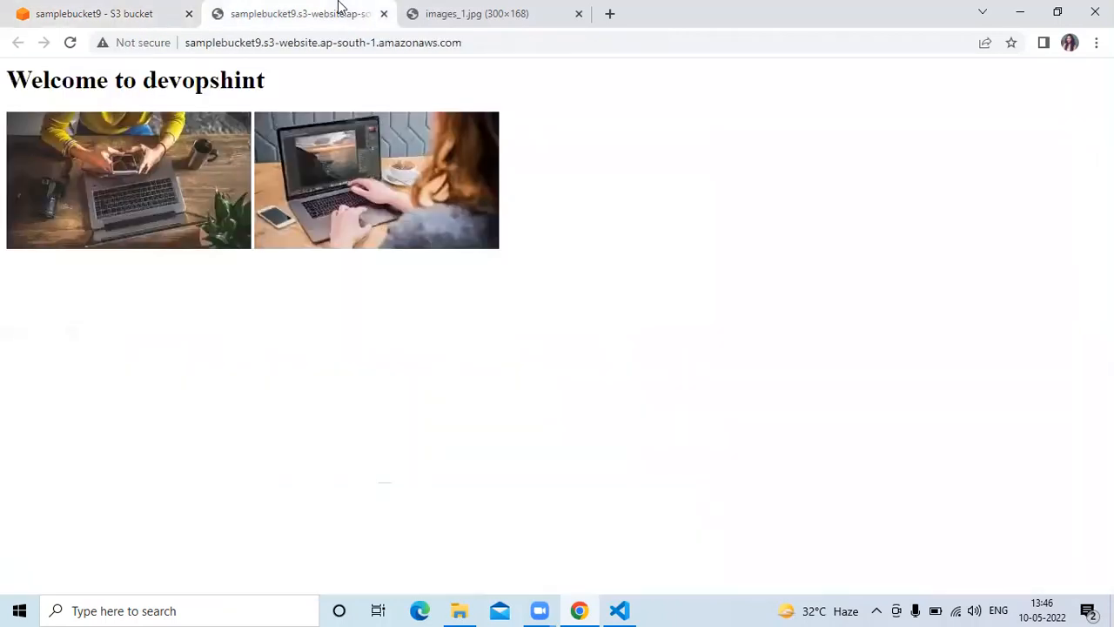
click(71, 43)
click(71, 44)
key(F5)
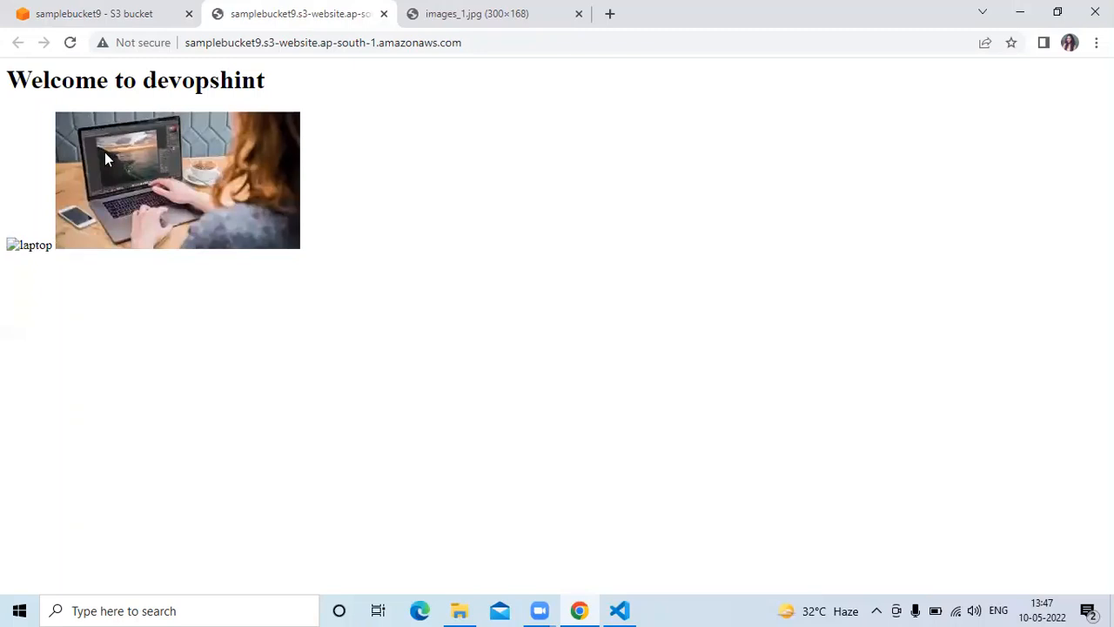
Back in the S3 console, confirm deleting the images_1.jpg delete marker with the text "permanently delete", and close the deletion status.
click(90, 21)
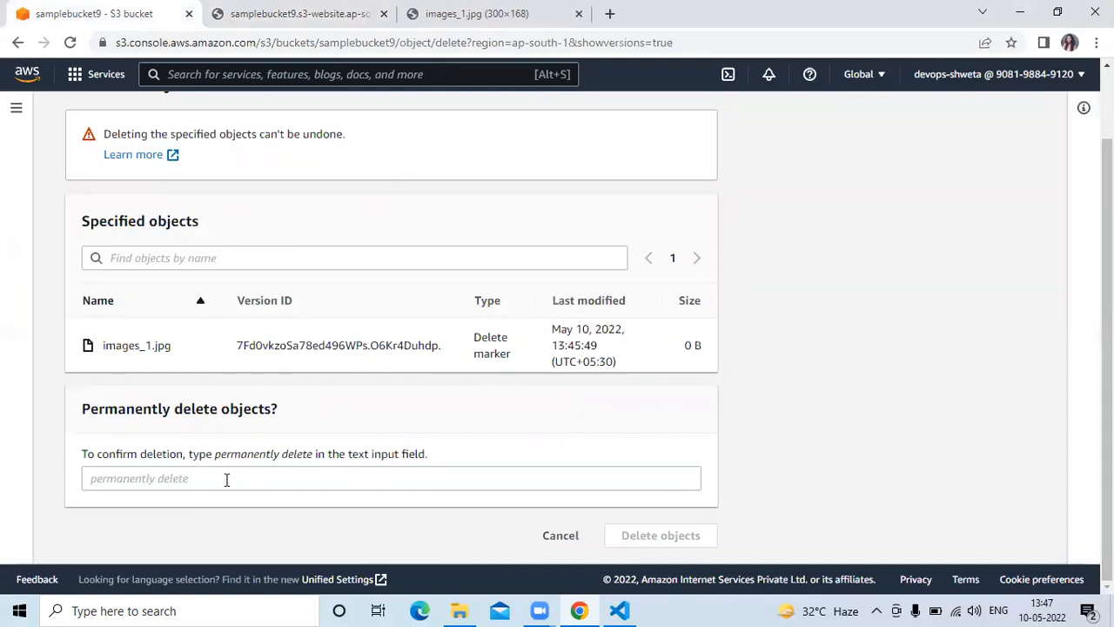
drag(214, 456, 310, 462)
key(ctrl+c)
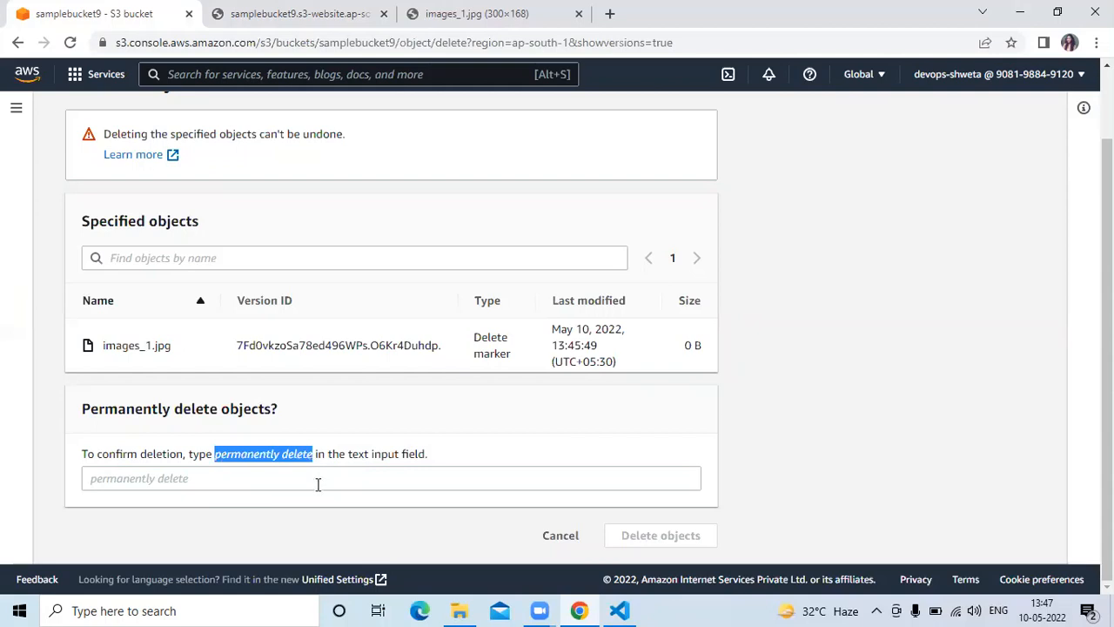
click(319, 482)
key(ctrl+v)
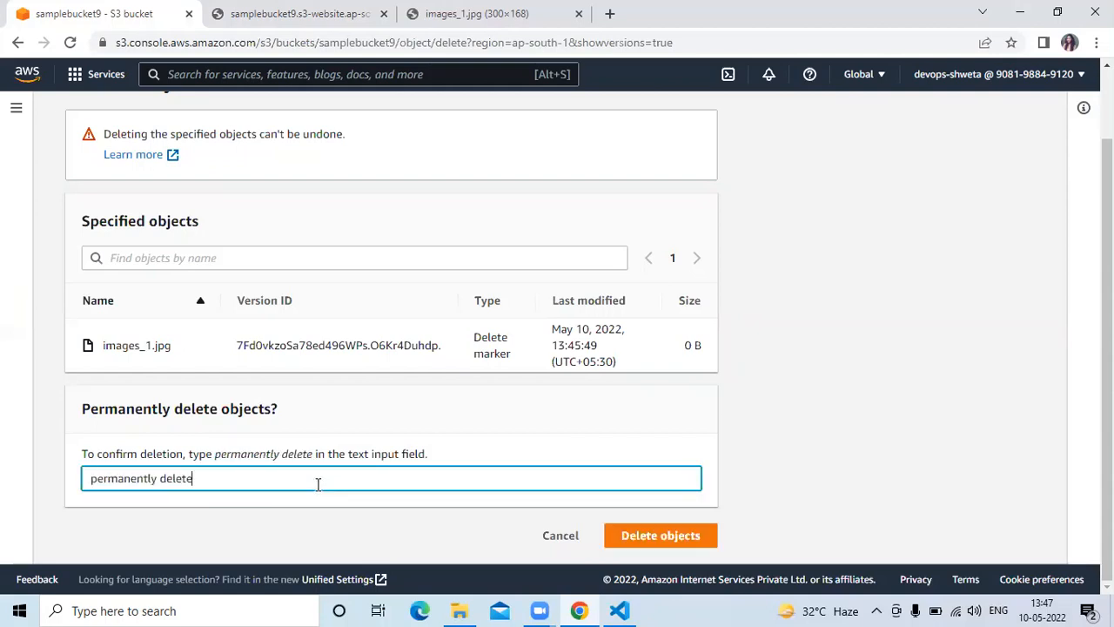
click(689, 541)
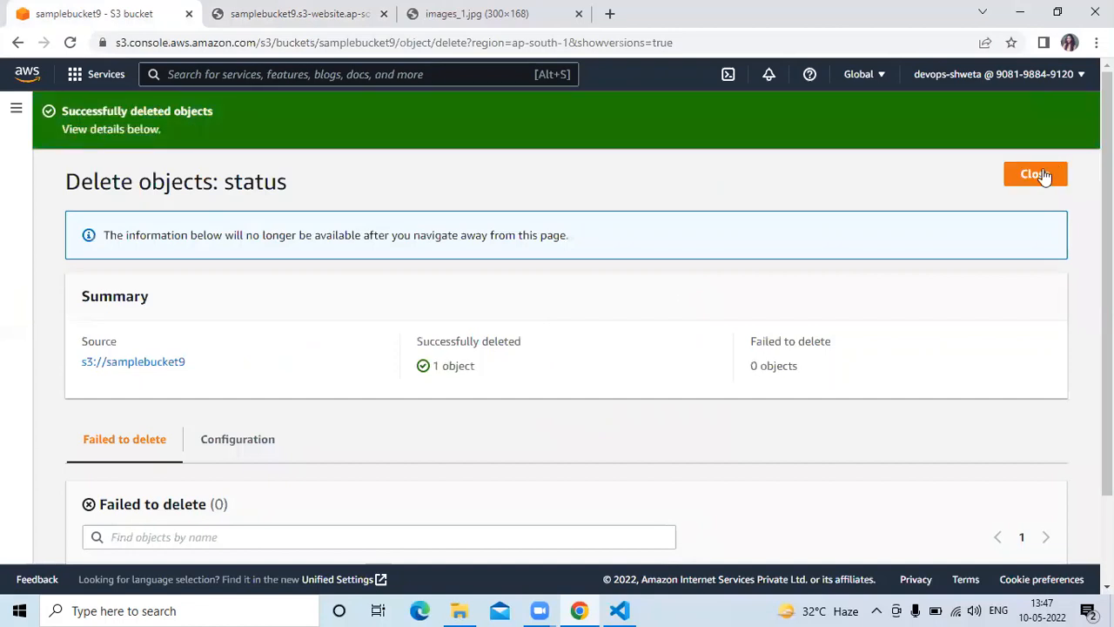
click(1036, 175)
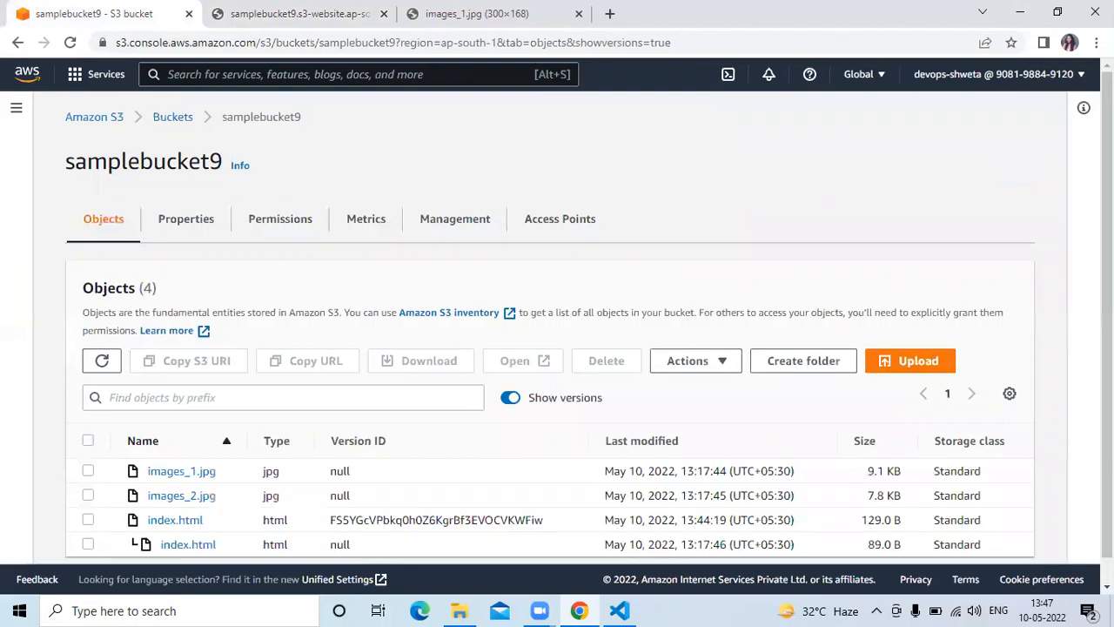
Hide the object versions to check the plain object list, show them again, and examine the version ID of the older index.html.
scroll(509, 381, down, 1)
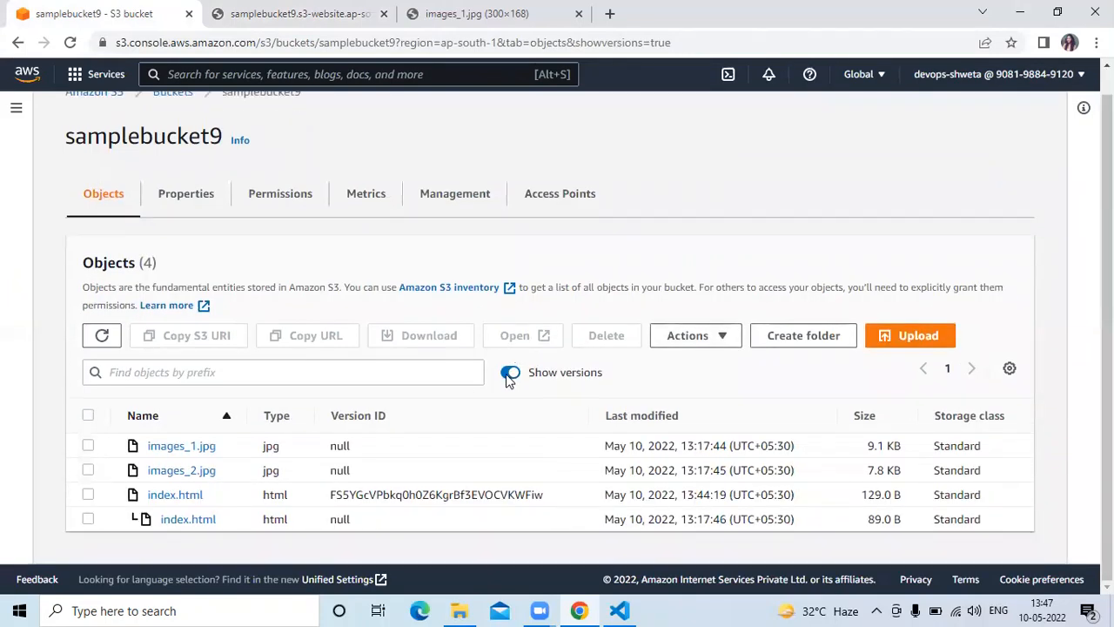
click(509, 378)
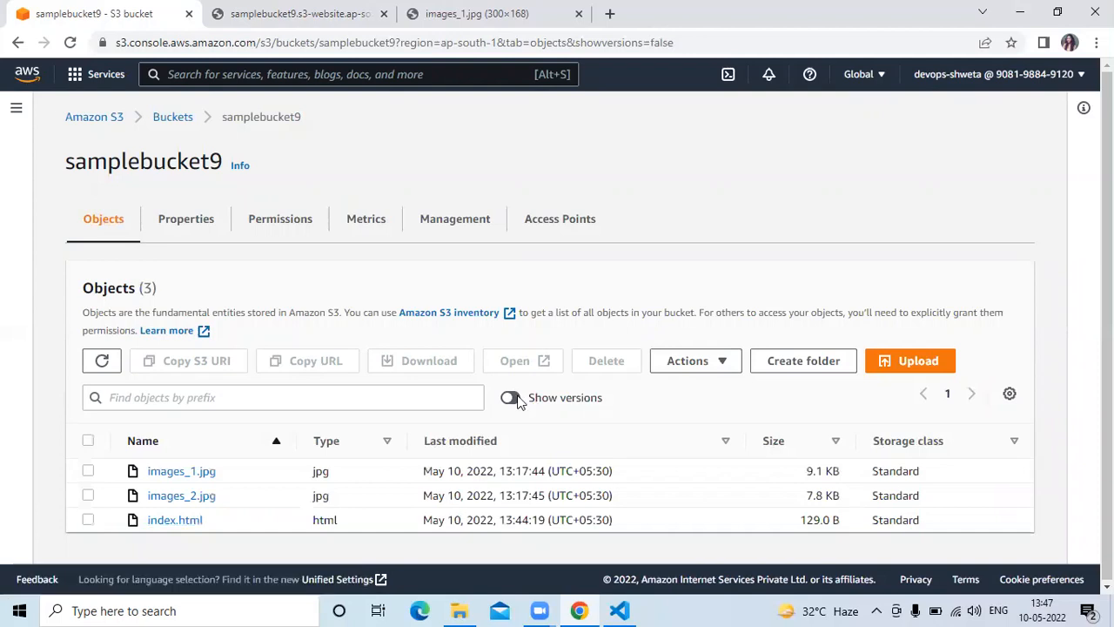
click(511, 398)
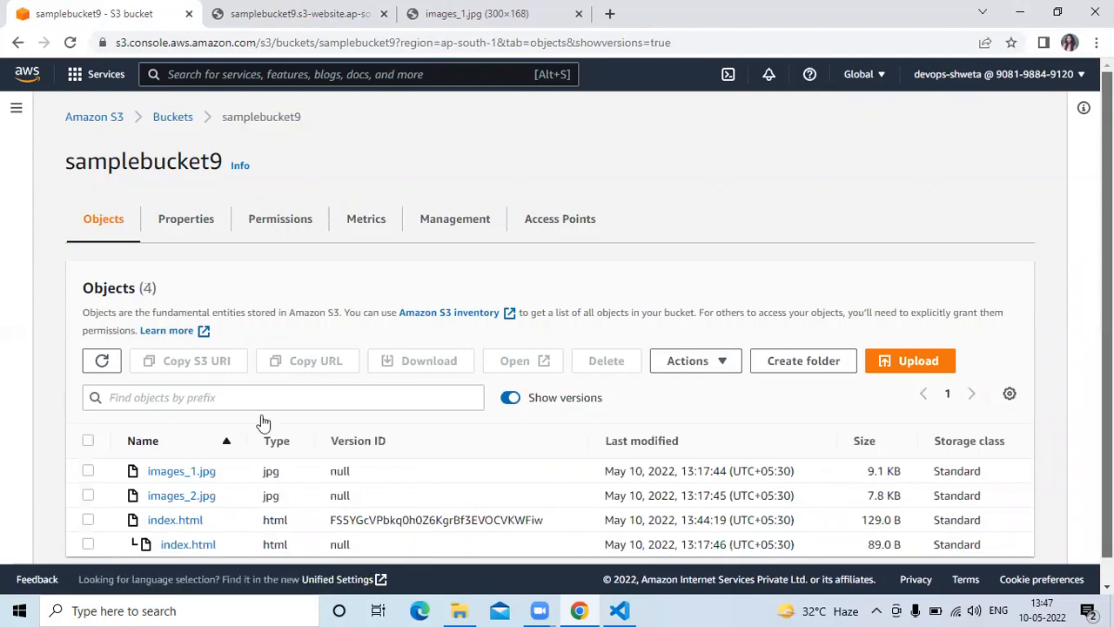
scroll(261, 418, down, 1)
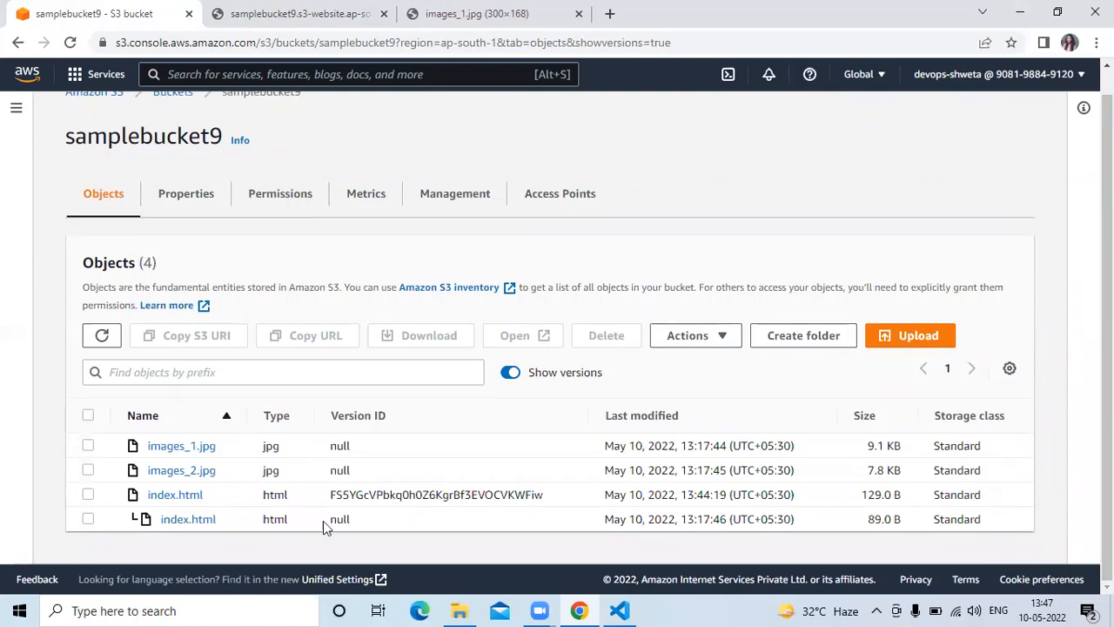
drag(331, 520, 362, 531)
Reload the static website to check its images, and return to the samplebucket9 object list.
key(ctrl+Tab)
click(68, 45)
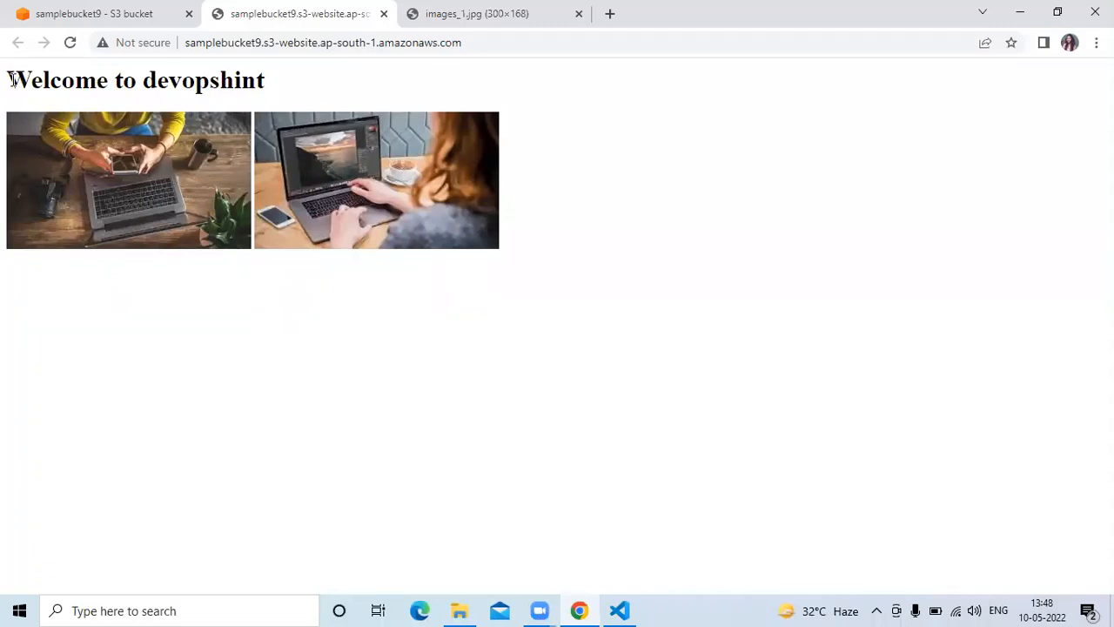
click(130, 12)
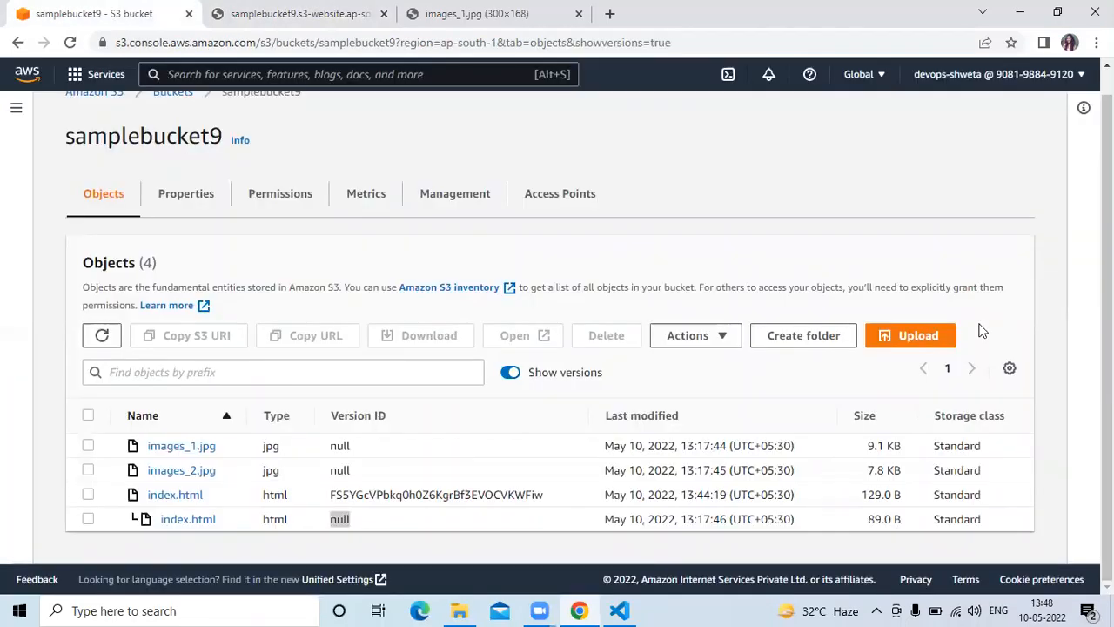
click(1001, 223)
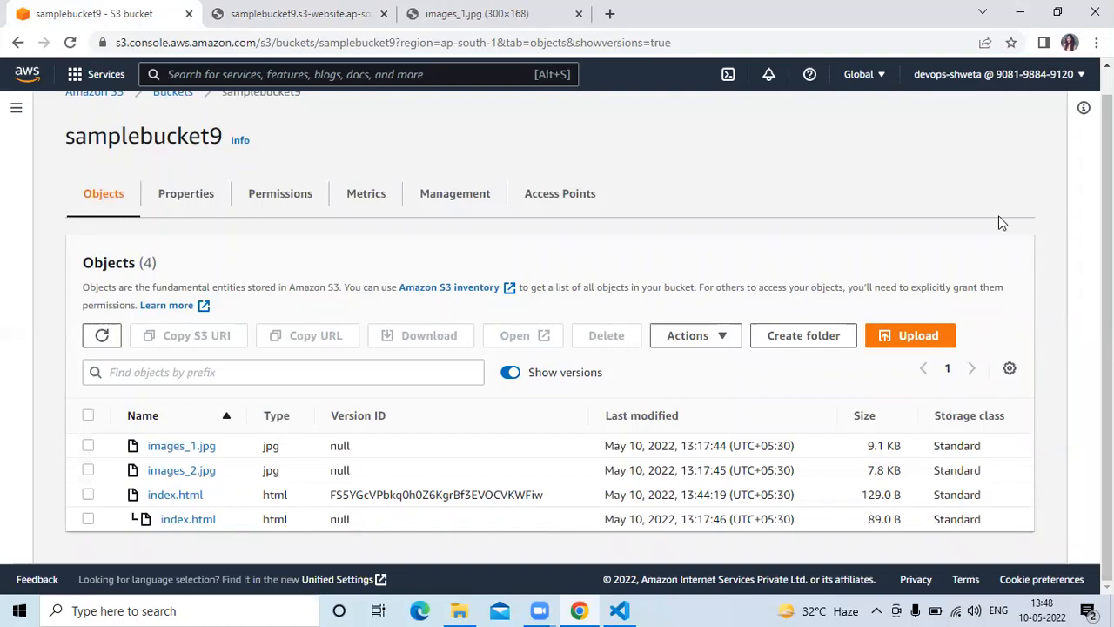